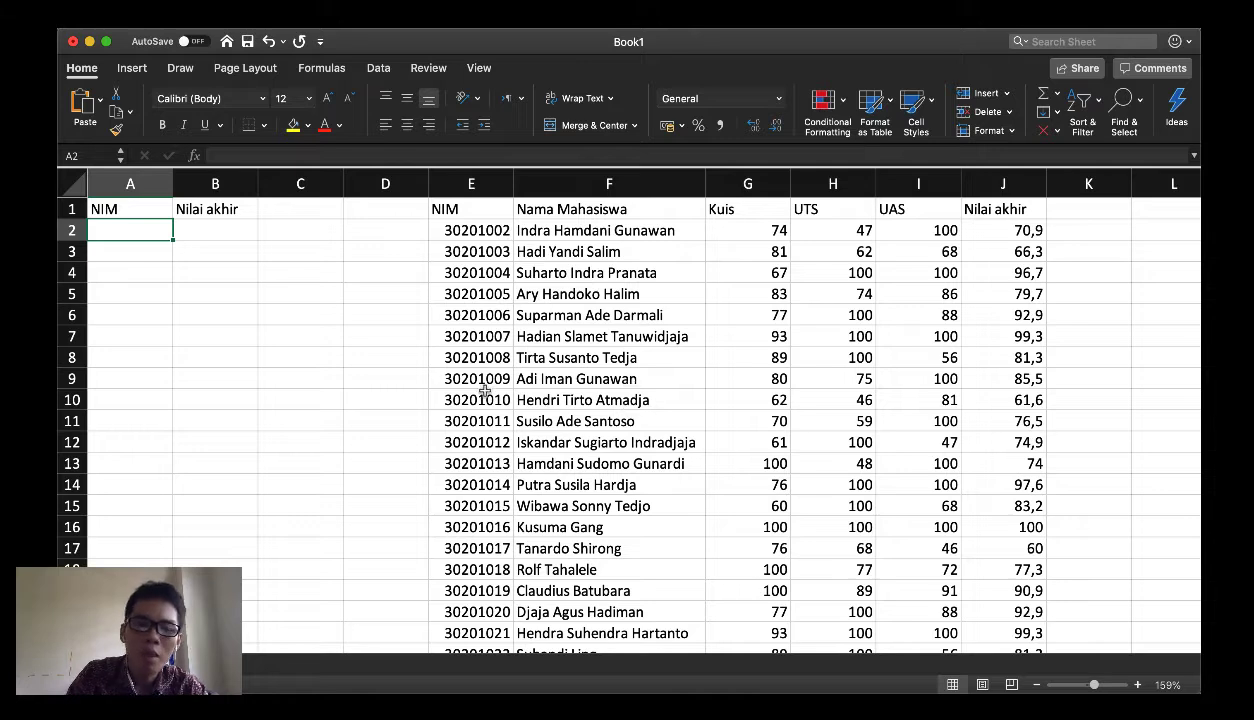
Examine the headers of the student grade table in E1:J1, from NIM through Nilai akhir.
left_click(467, 209)
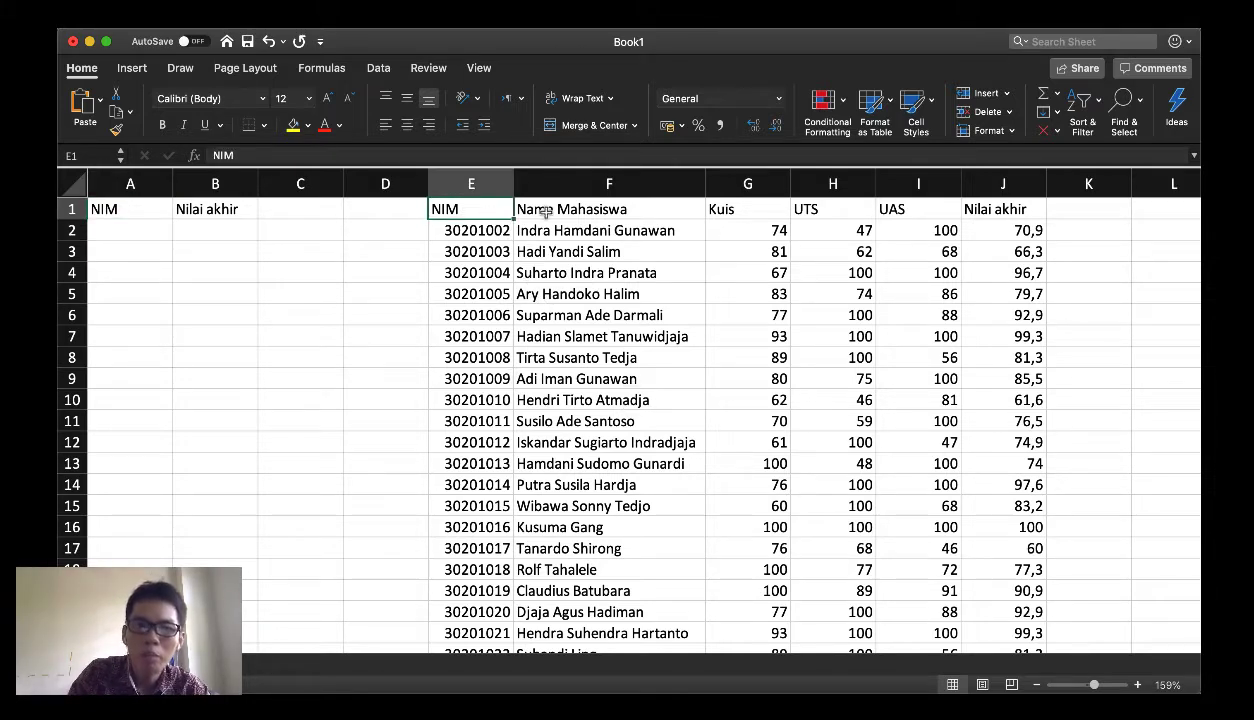
left_click(590, 210)
left_click(746, 212)
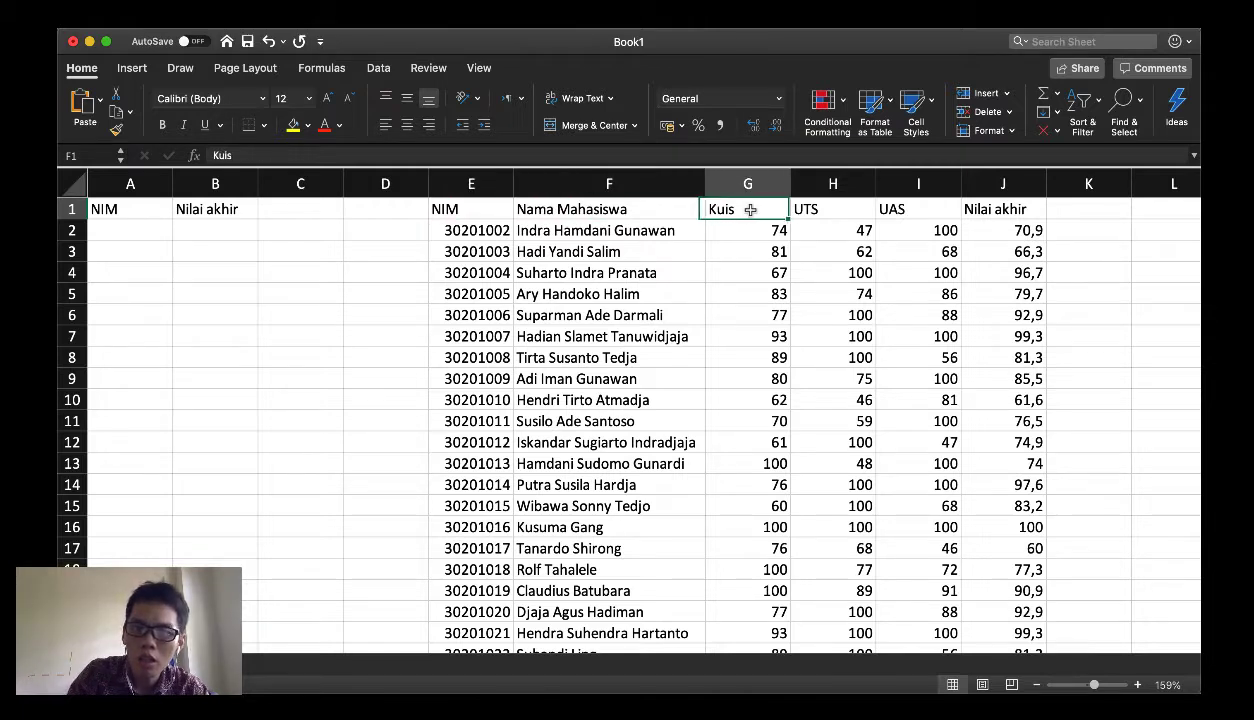
left_click(820, 209)
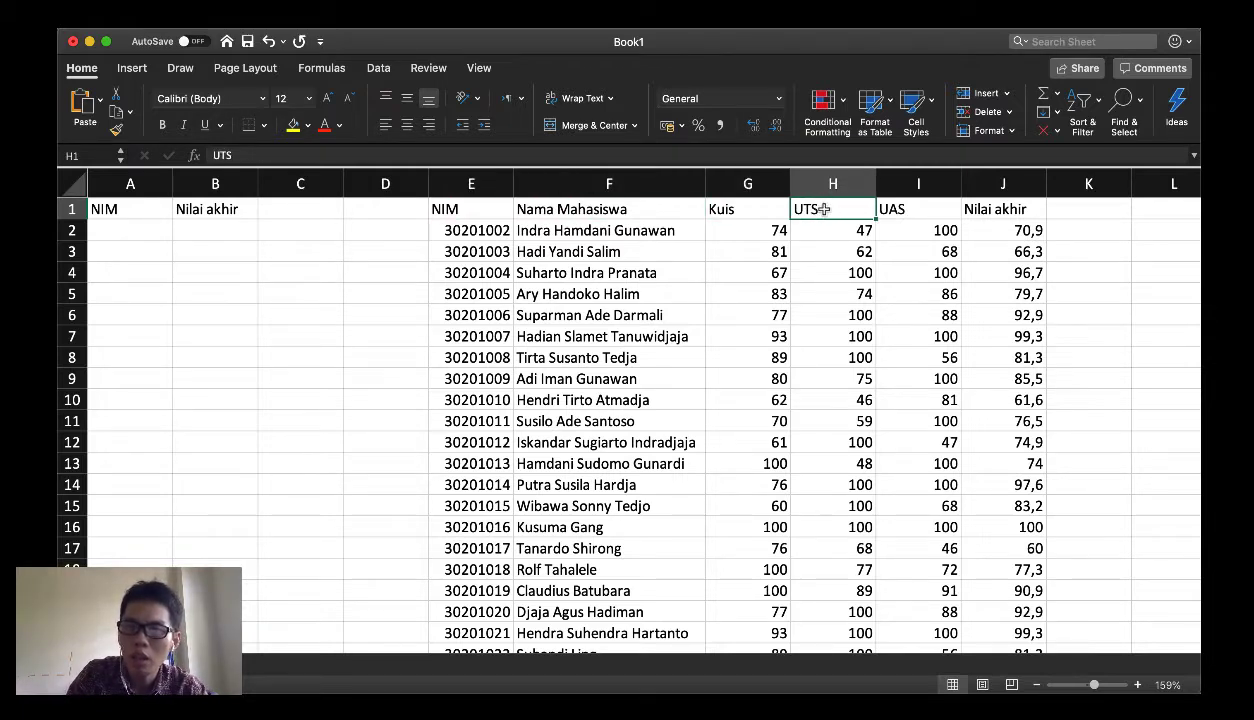
left_click(911, 209)
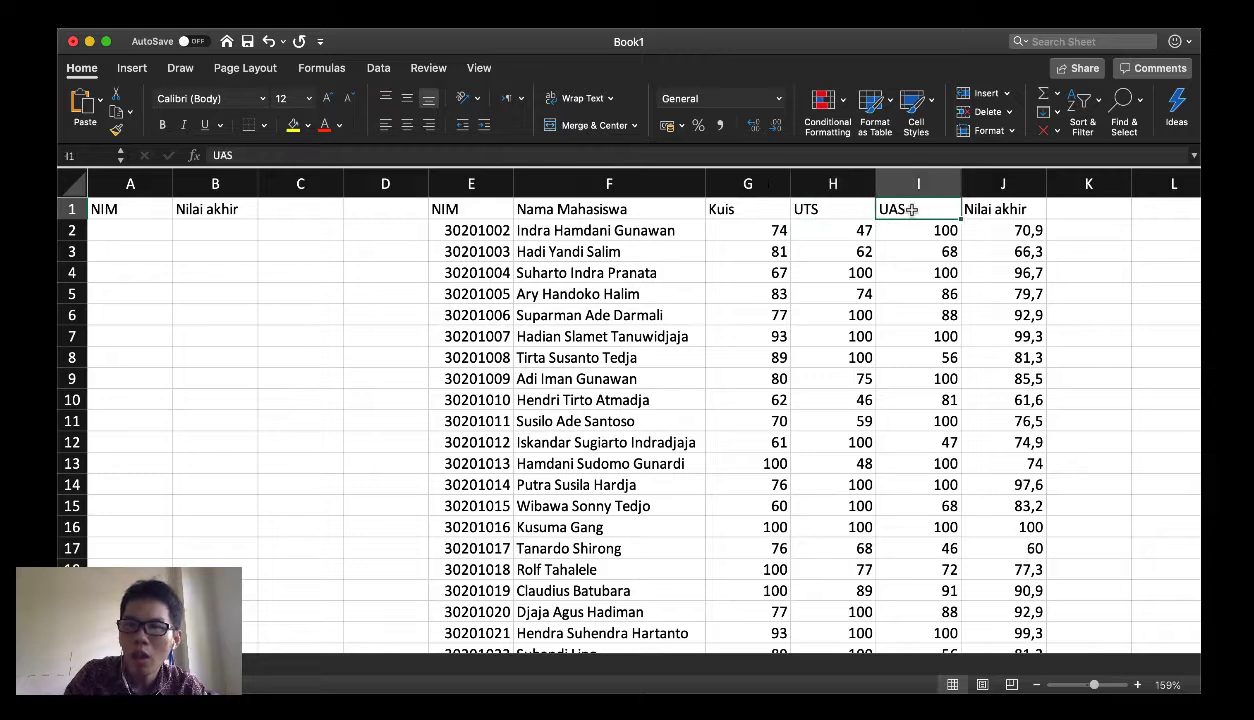
left_click(995, 211)
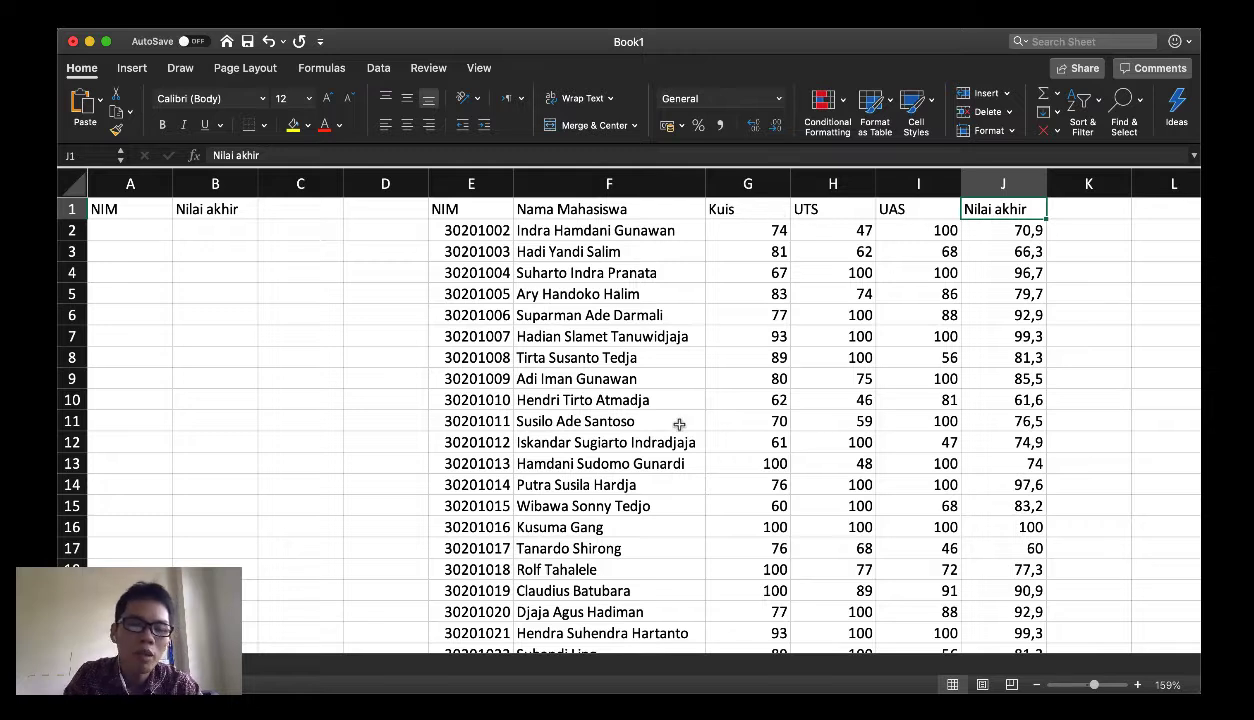
Enter the NIM of the student in row 15 into cell A2 as the lookup value.
left_click(478, 506)
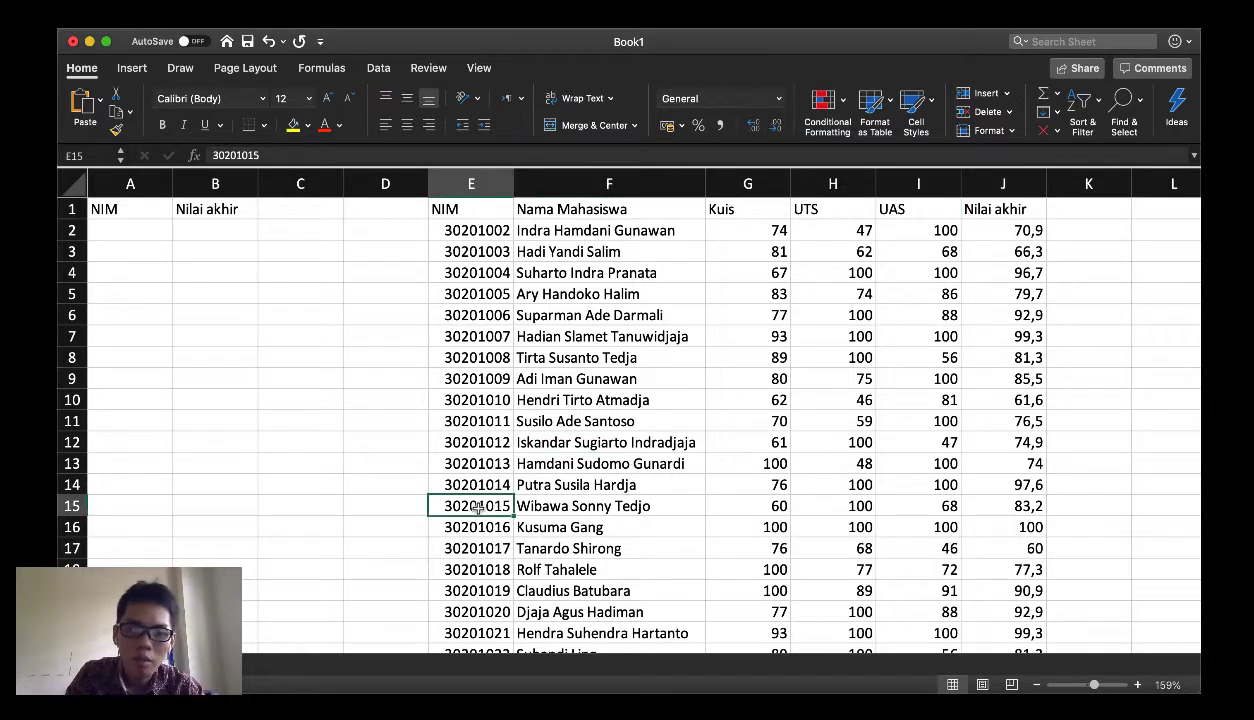
left_click(131, 232)
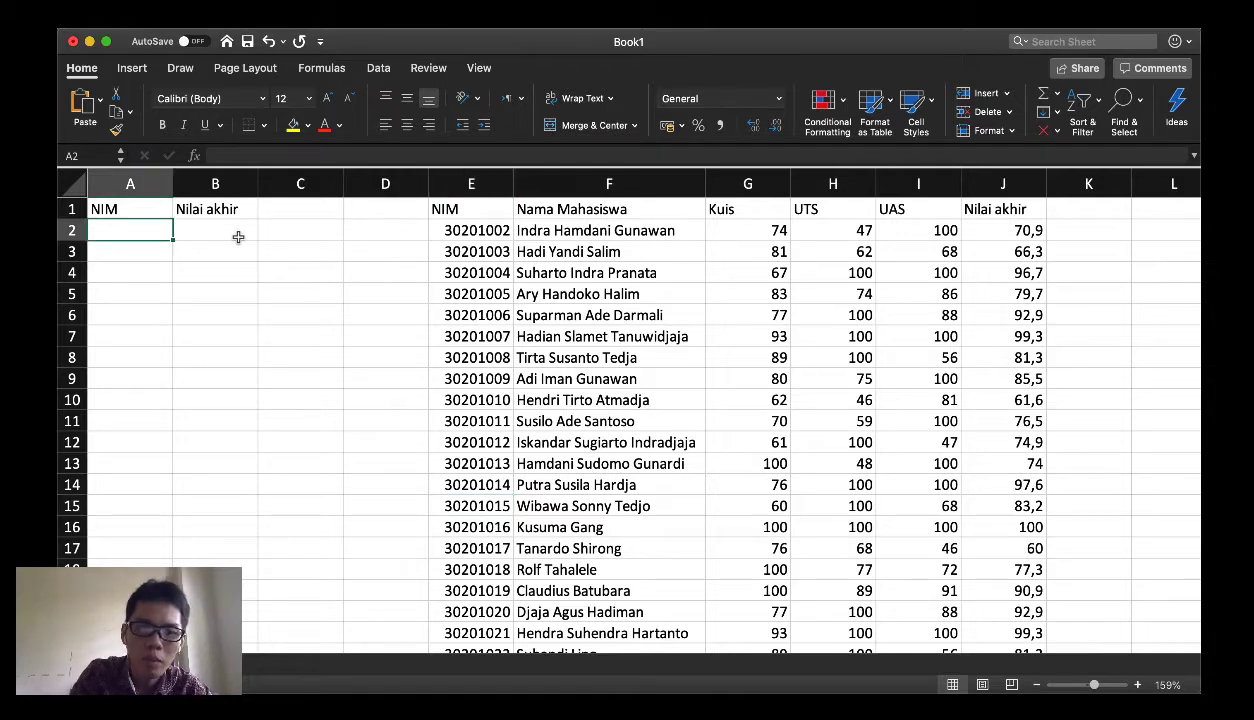
type("30201")
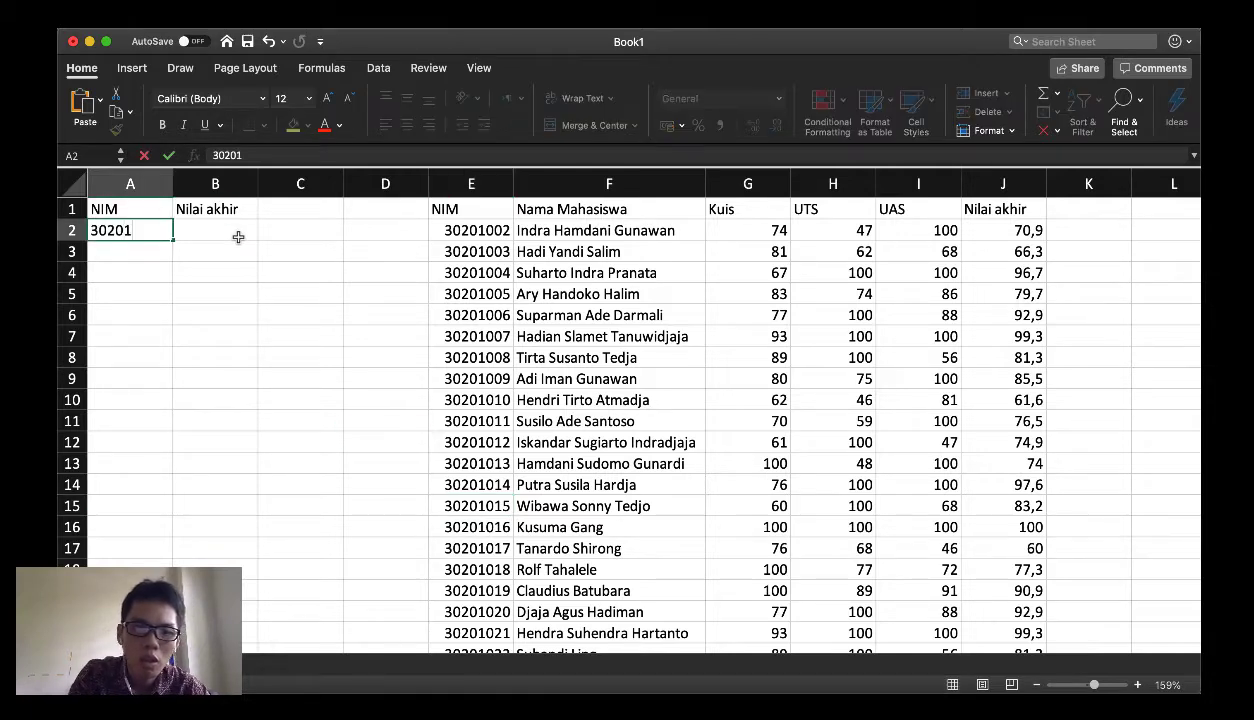
type("015")
key("Return")
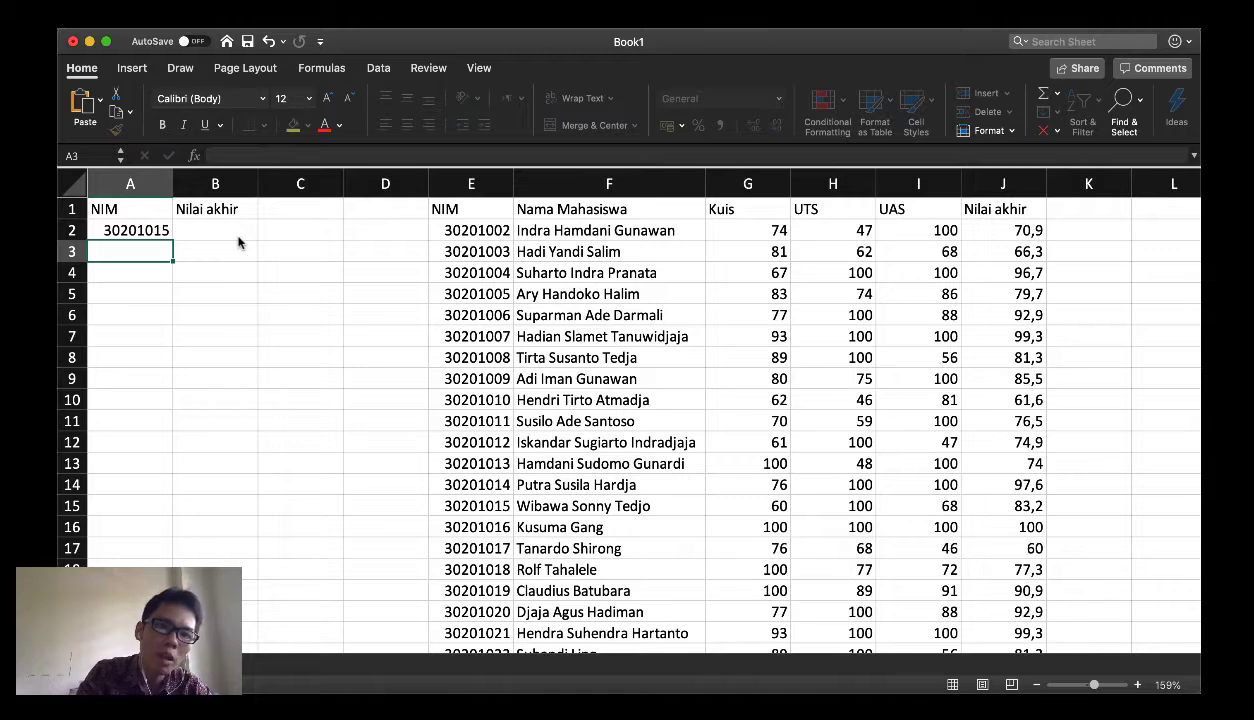
Look through the student records in columns E to J, from row 2 down to the last entry.
left_click(241, 236)
left_click(491, 233)
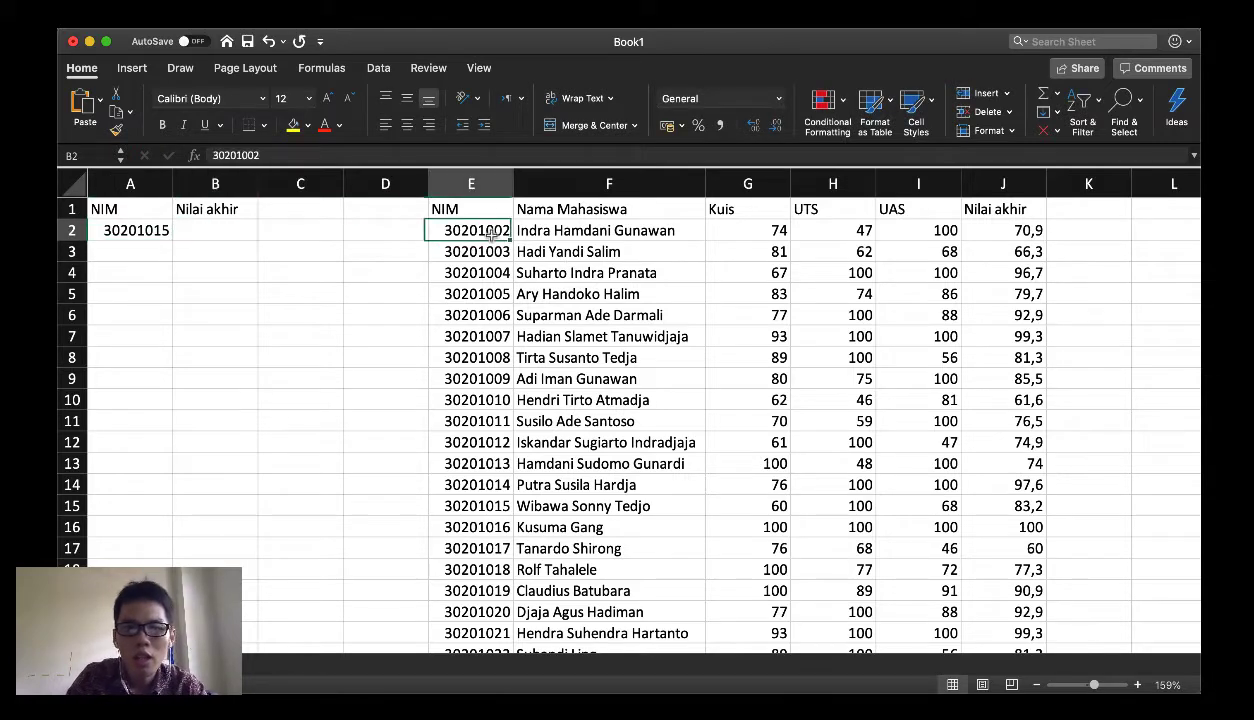
scroll(1002, 596, "down", 5)
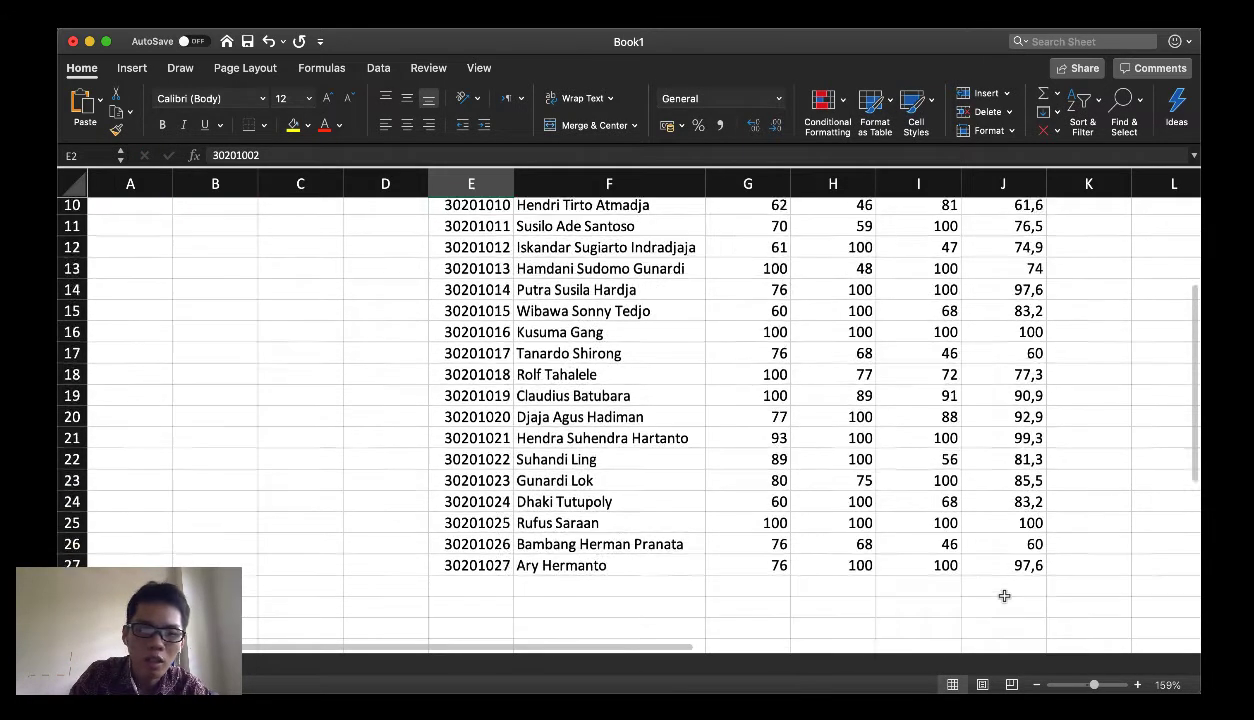
scroll(995, 540, "up", 5)
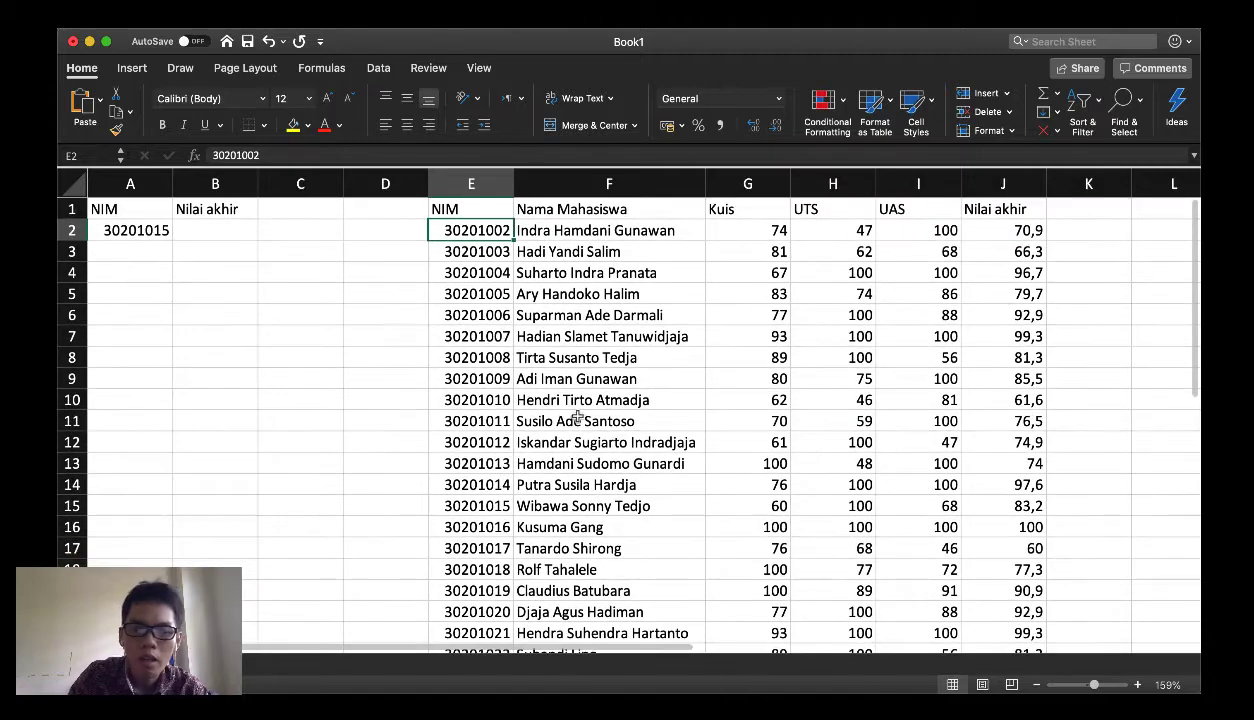
scroll(595, 445, "down", 3)
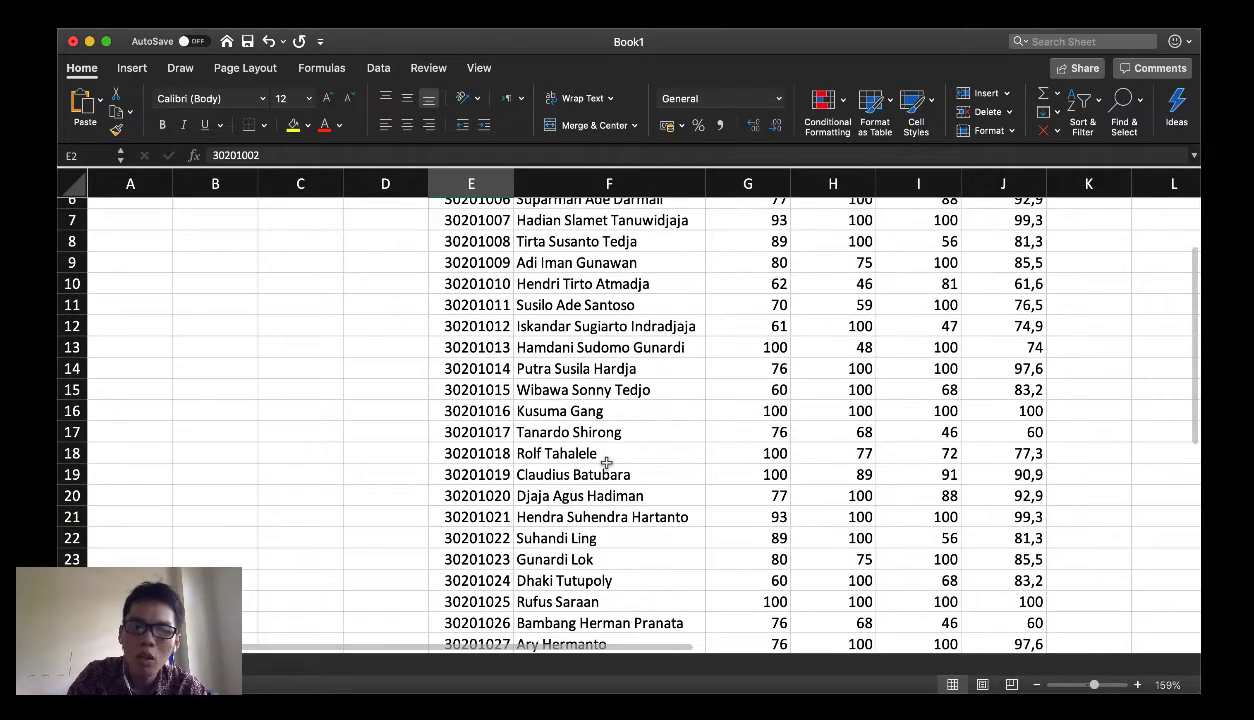
scroll(606, 462, "up", 3)
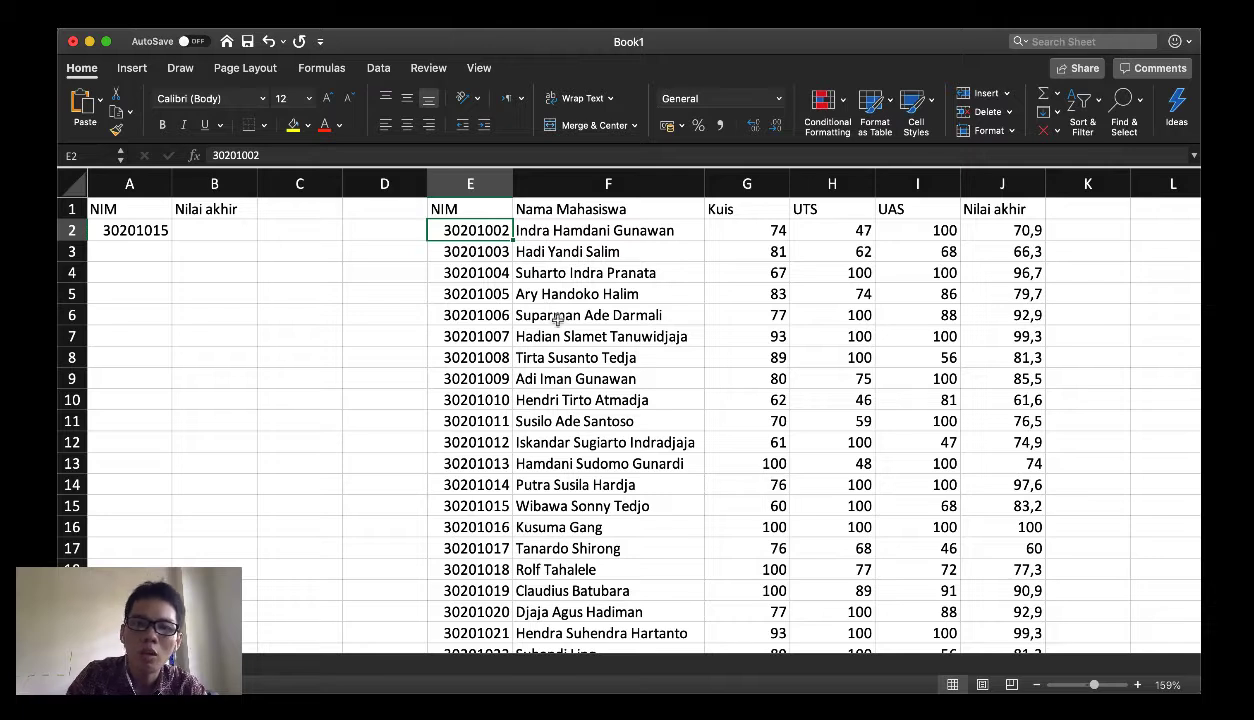
Enter =VLOOKUP(A2;E:J;6;FALSE) in cell B2 and compare its result with the Nilai akhir in row 15.
left_click(218, 231)
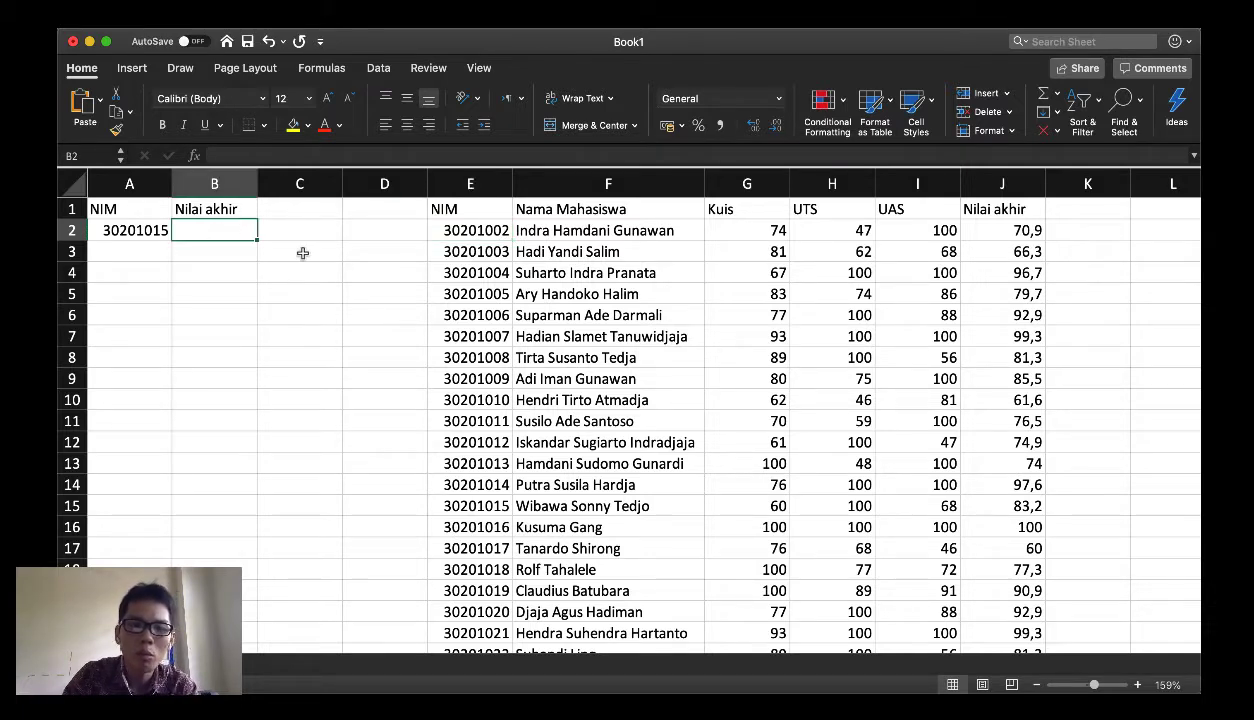
type("=")
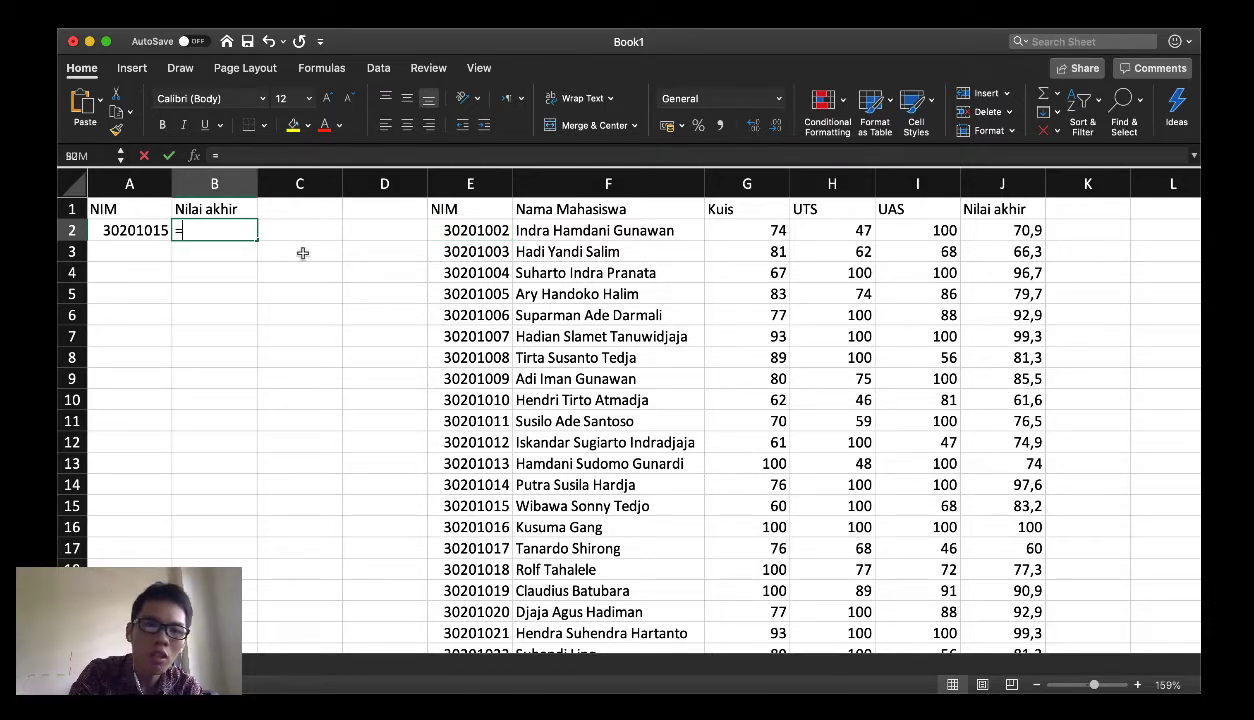
type("VLOOKUP(")
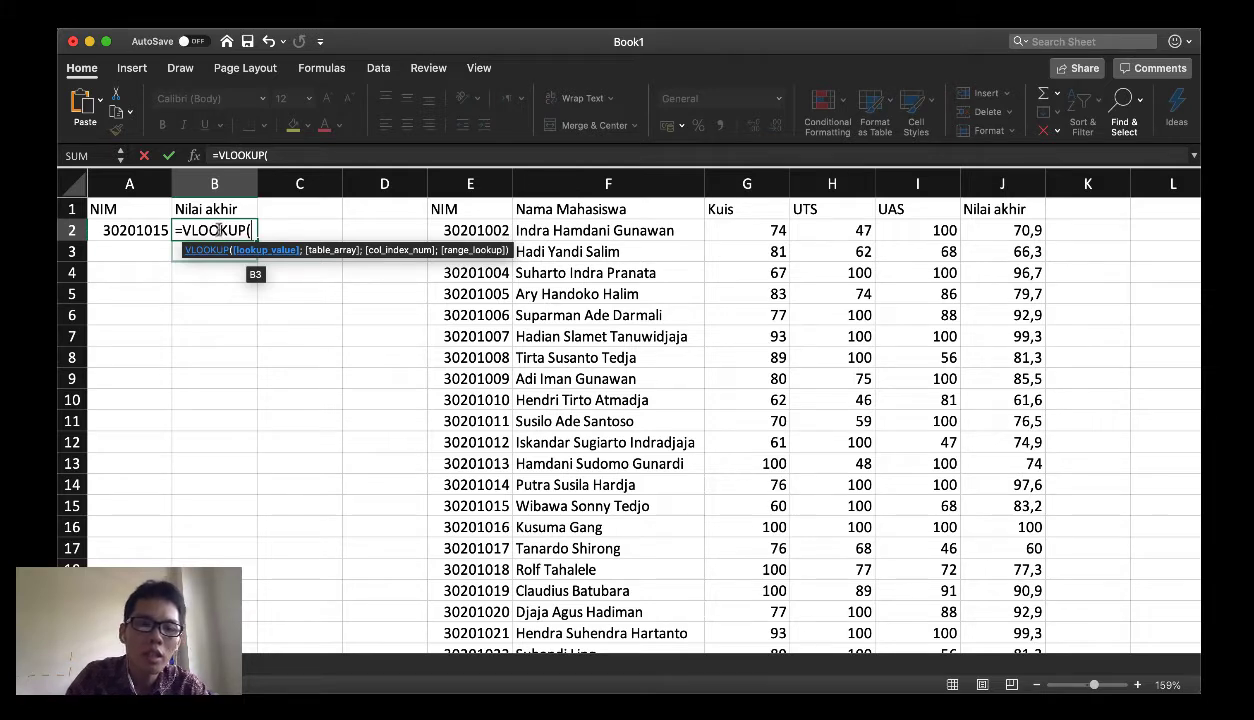
left_click(132, 232)
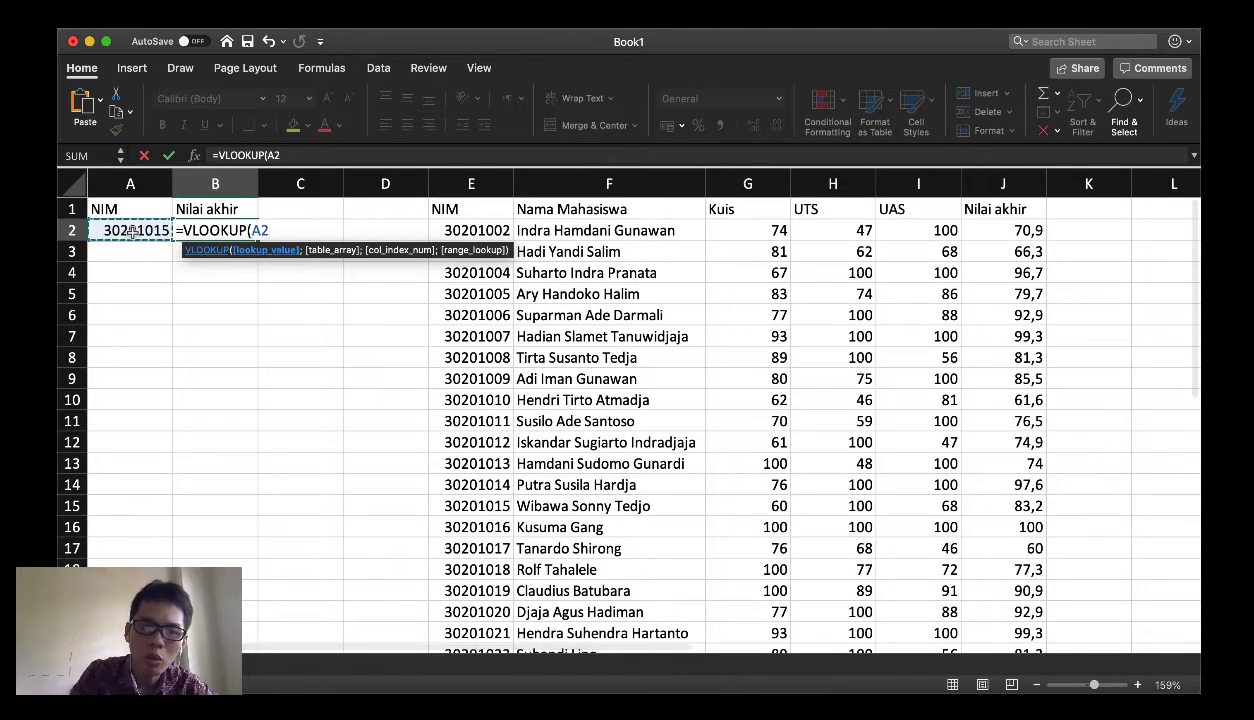
type(";")
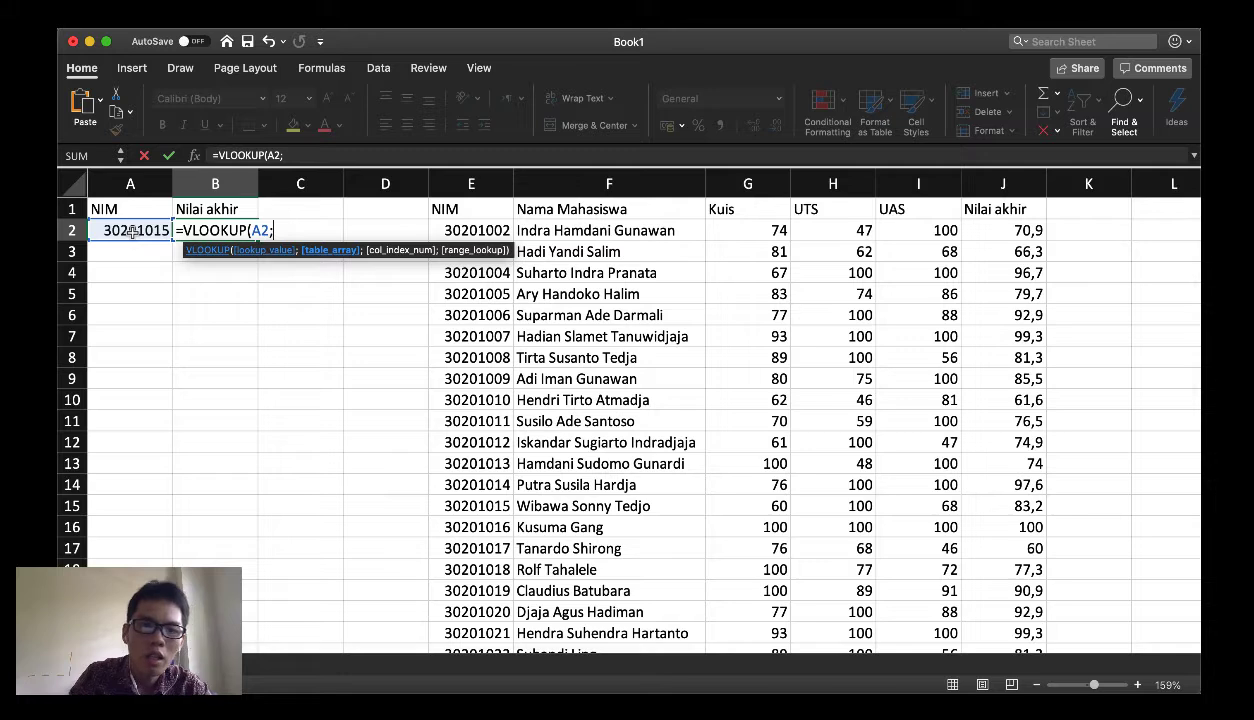
left_click(474, 182)
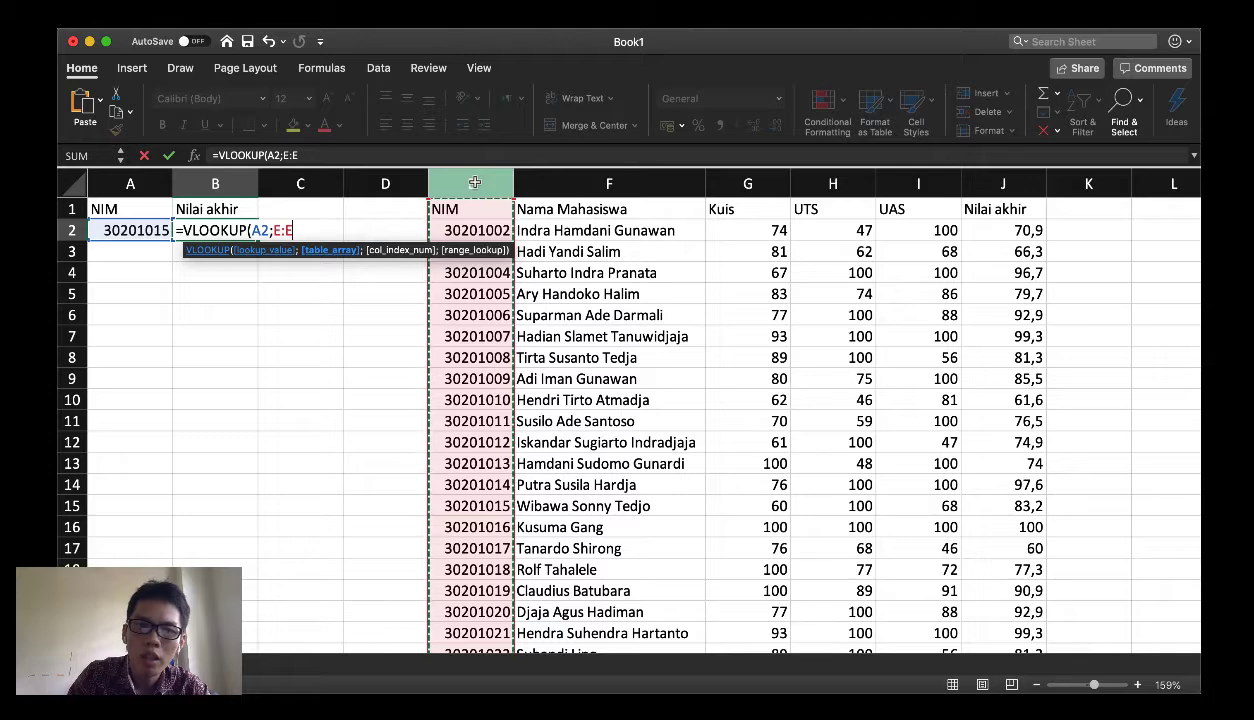
left_click_drag(474, 182, 1008, 192)
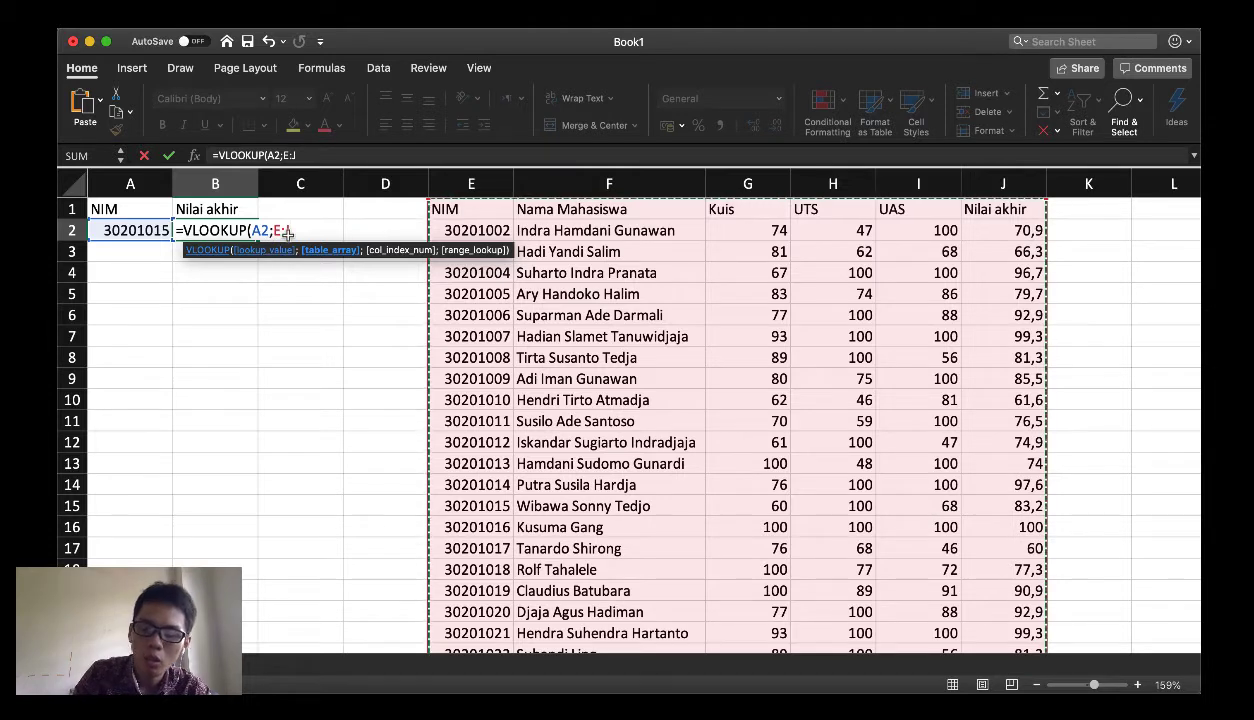
type(";6")
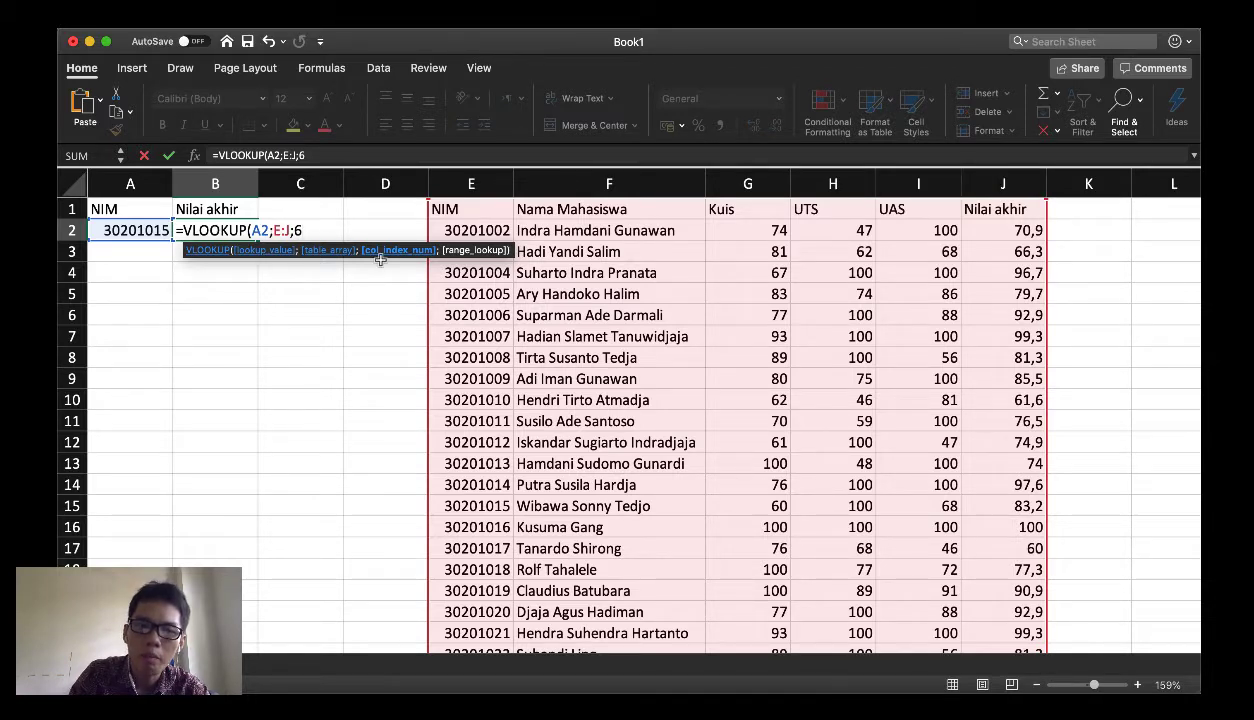
type(";")
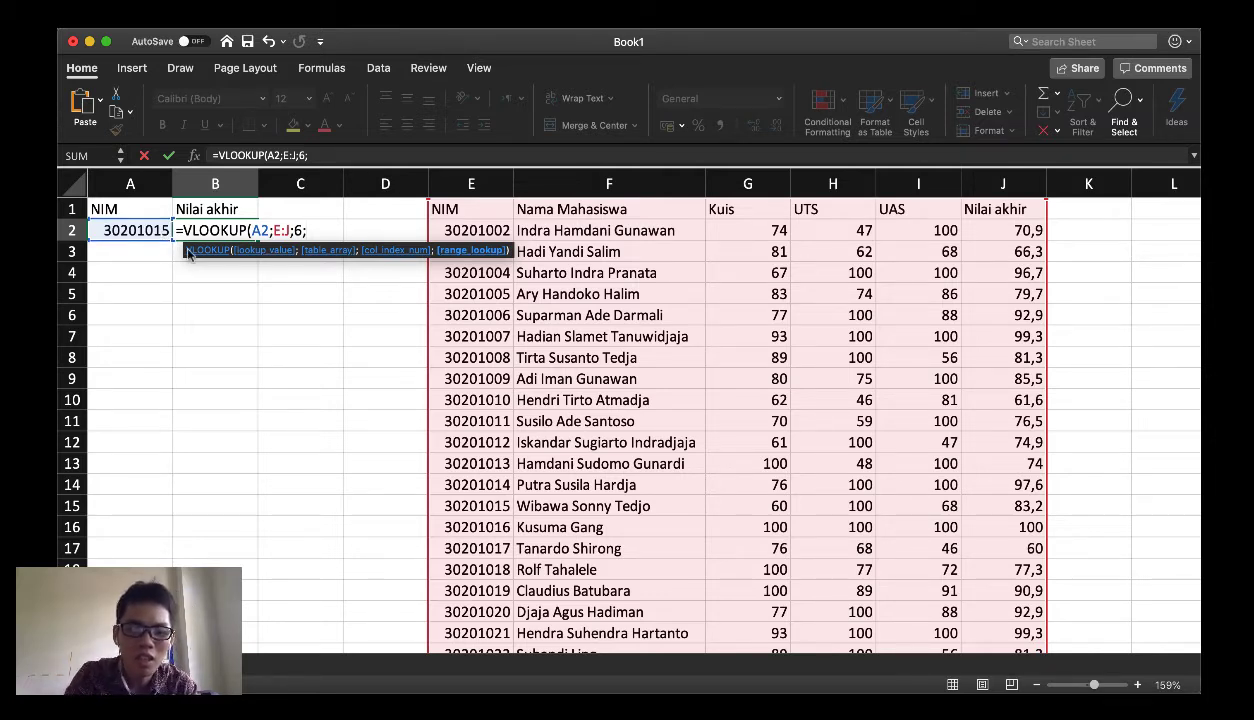
type("FALSE)")
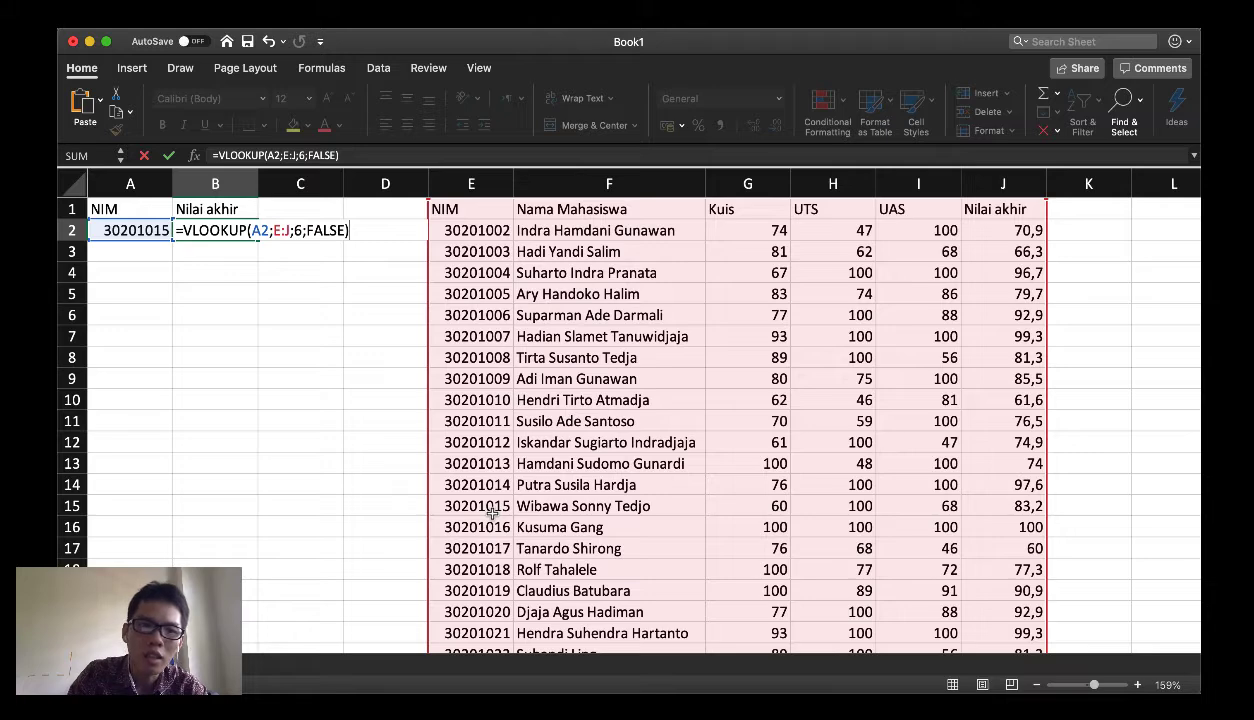
key("Return")
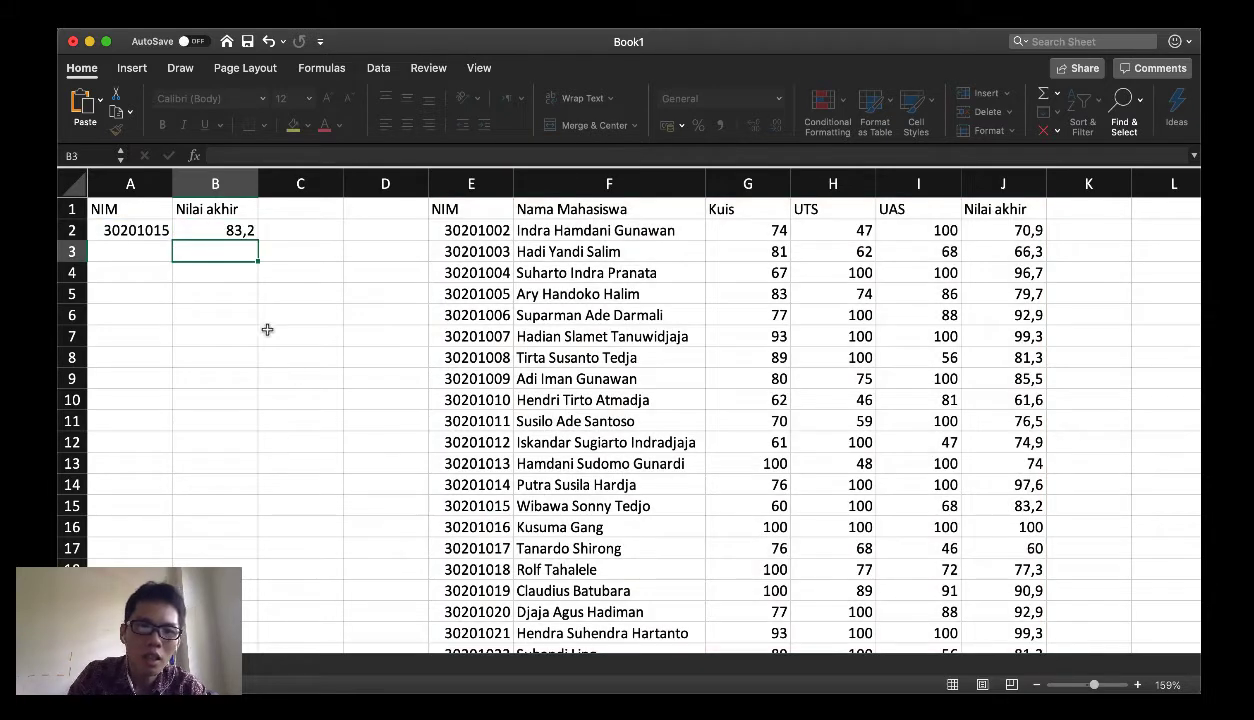
left_click(470, 503)
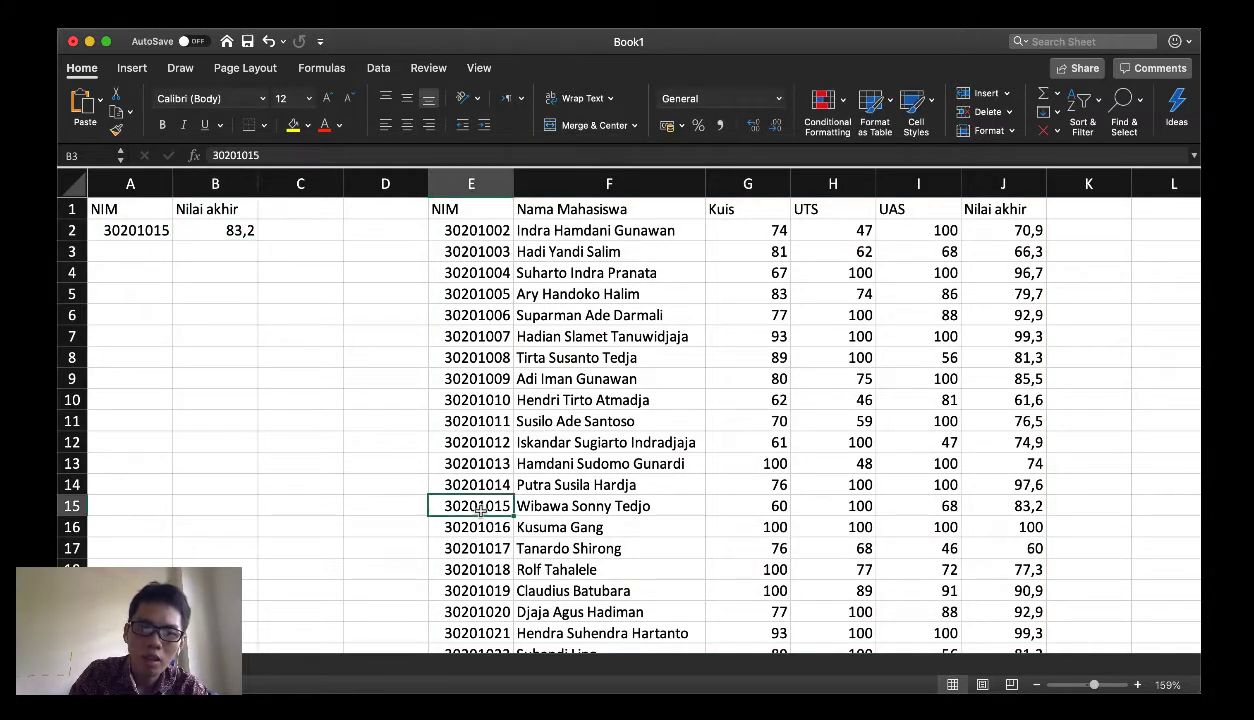
left_click(1027, 508)
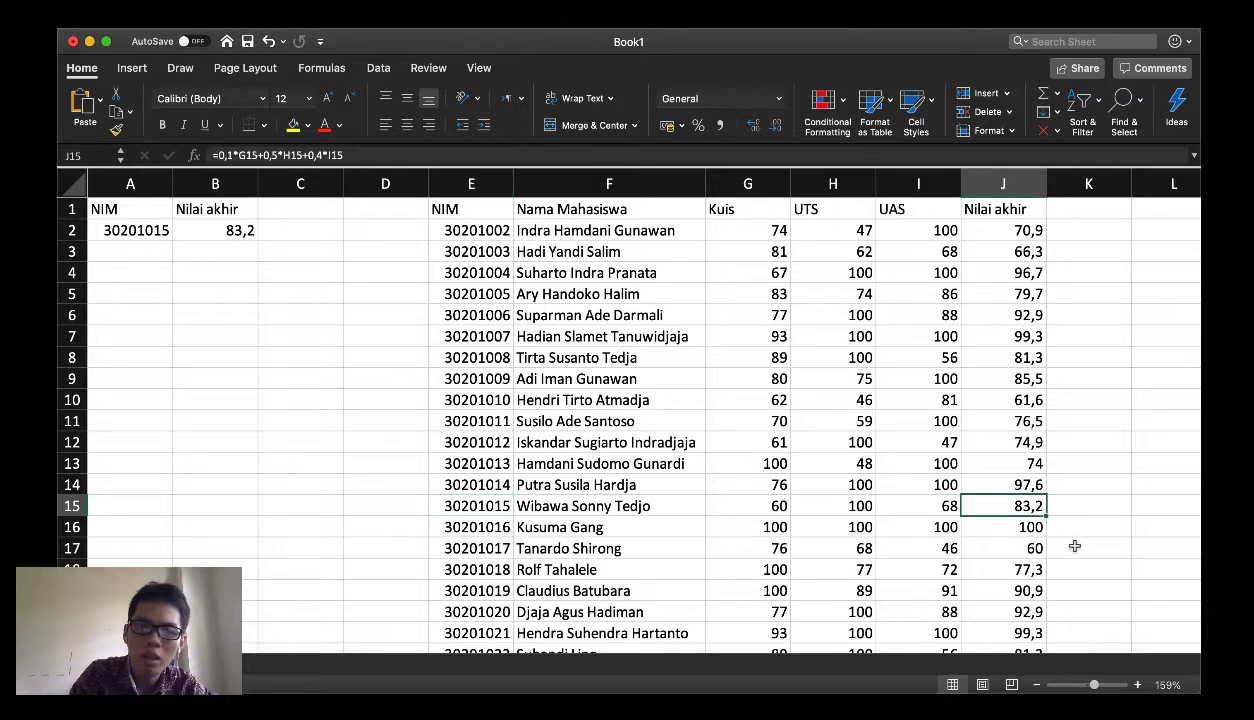
Replace the NIM in A2 with the one from row 20 and select that student's NIM in the table.
double_click(150, 231)
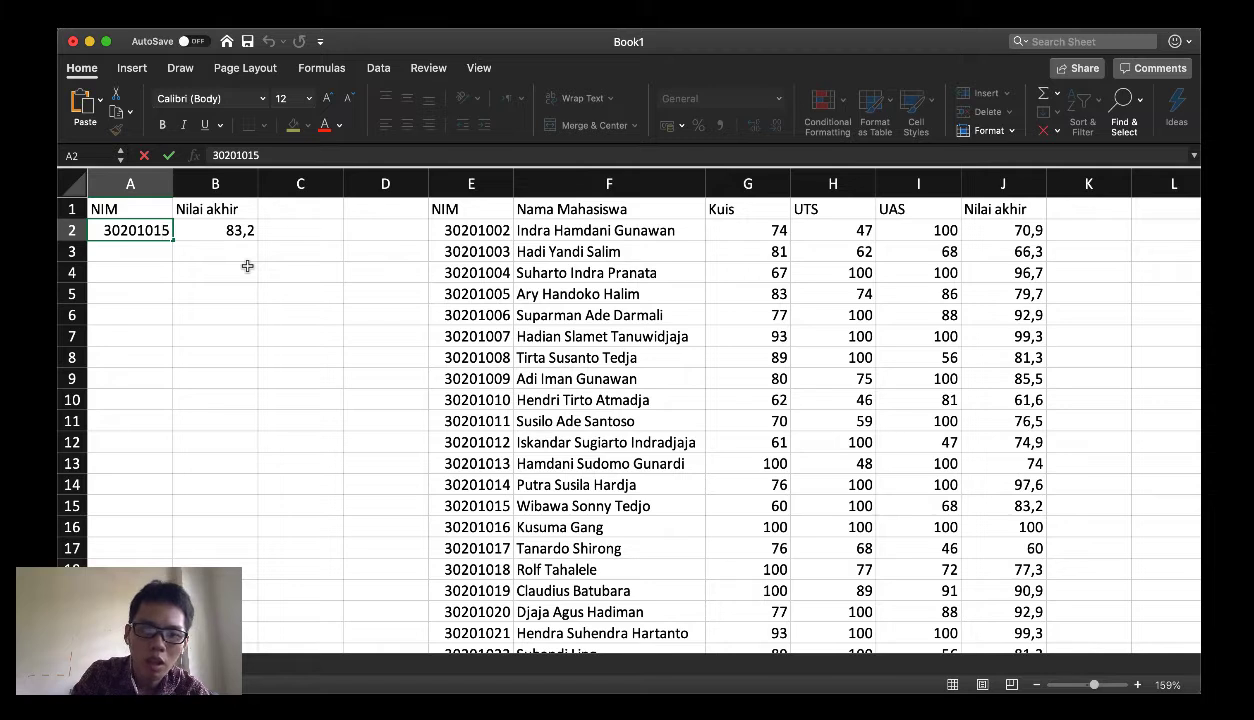
key("BackSpace")
key("BackSpace")
type("20")
key("Return")
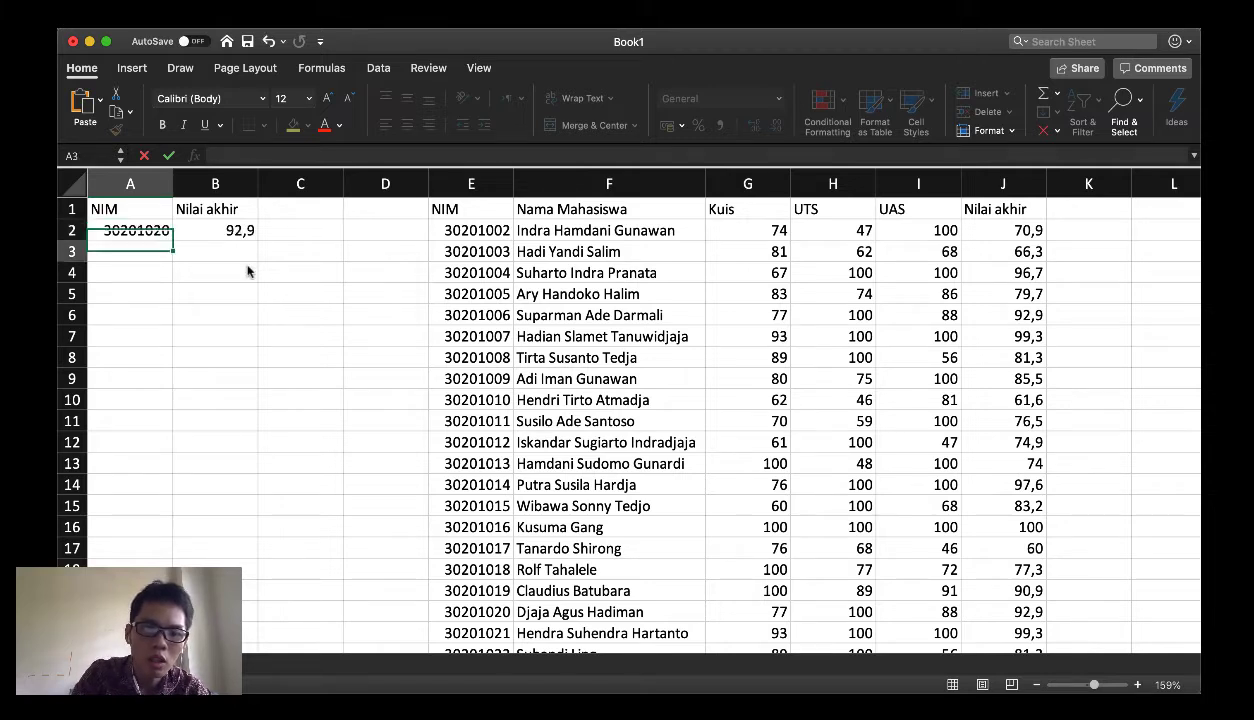
left_click(470, 606)
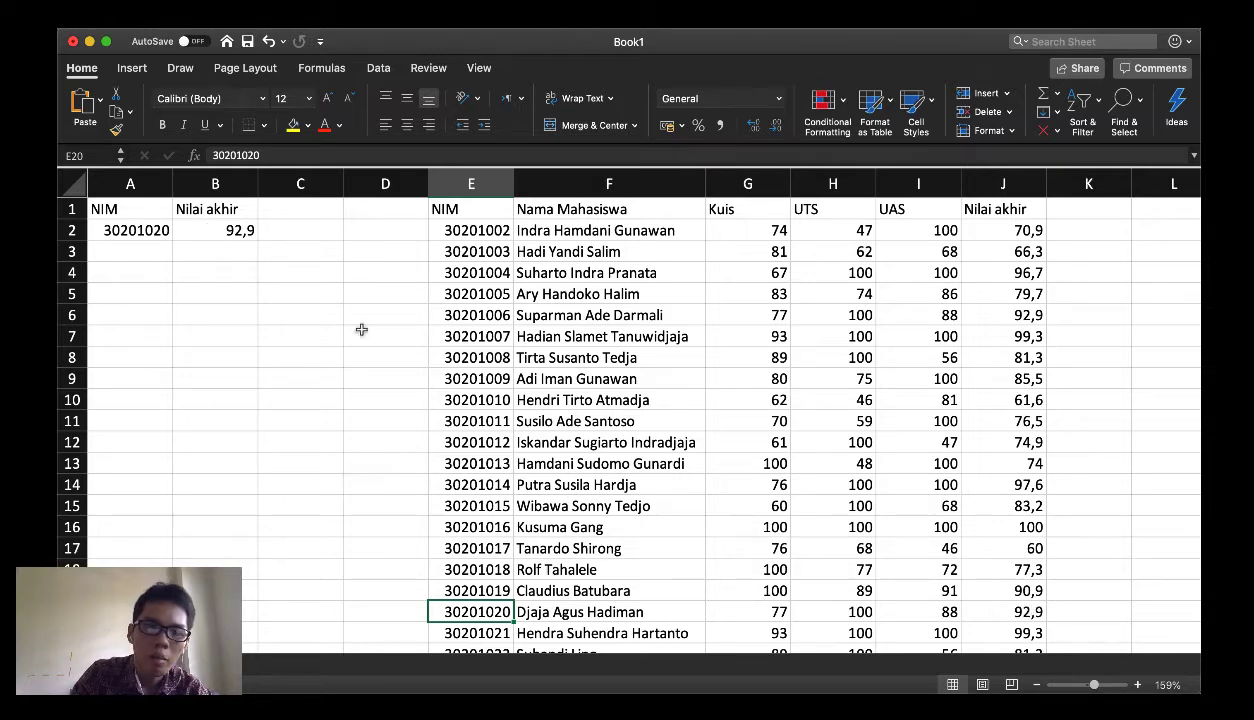
Replace the NIM in A2 with the number one above the table's last NIM and check it against the end of the list.
scroll(480, 487, "down", 1)
scroll(480, 487, "down", 5)
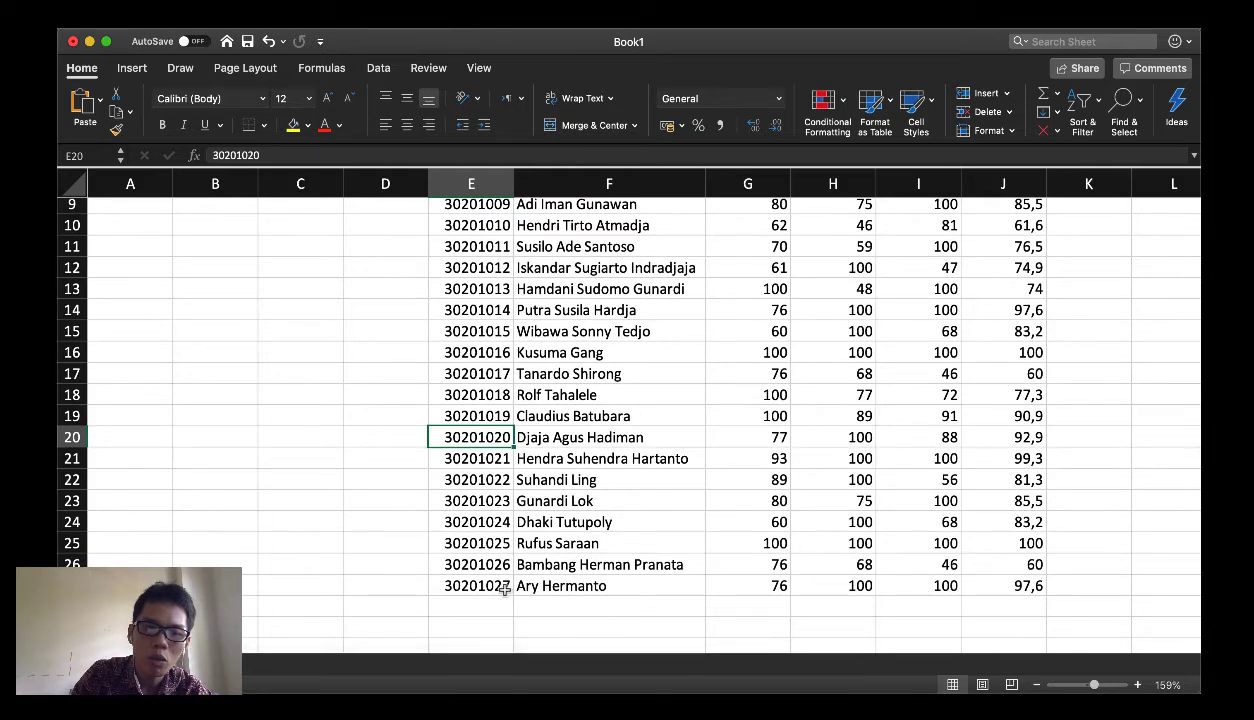
scroll(505, 590, "up", 5)
double_click(157, 231)
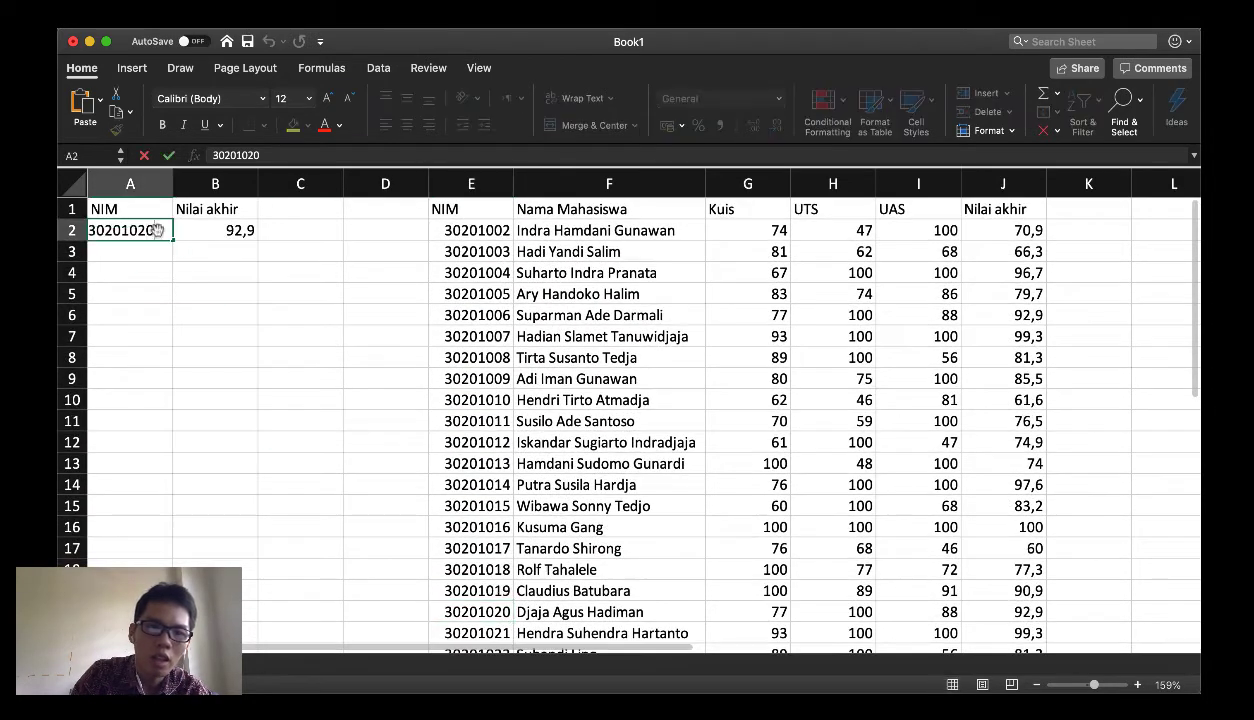
key("BackSpace")
type("7")
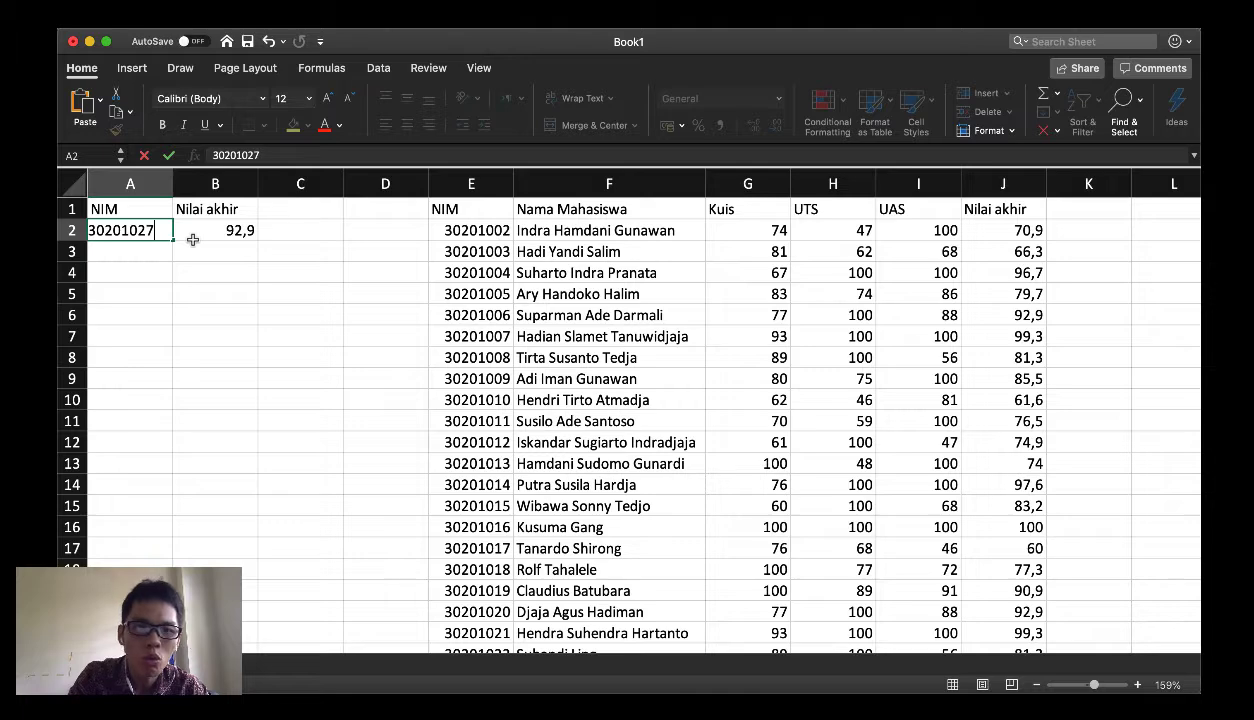
key("BackSpace")
type("8")
key("Return")
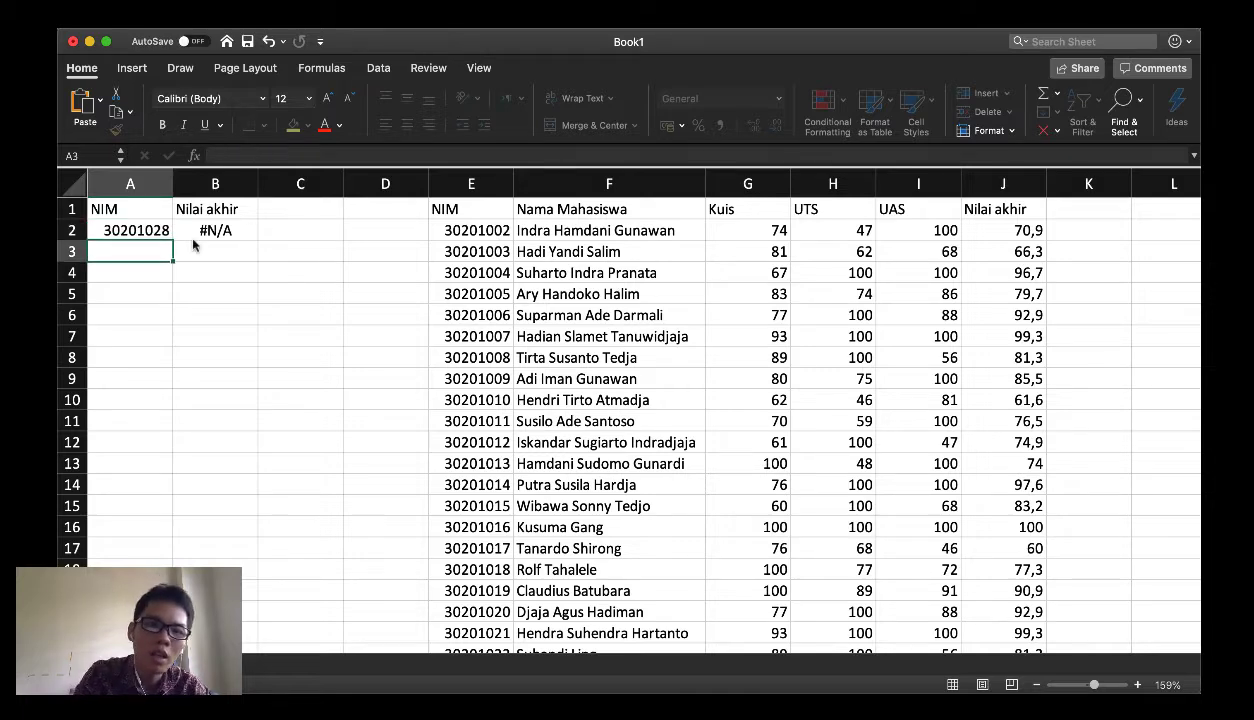
scroll(556, 490, "down", 3)
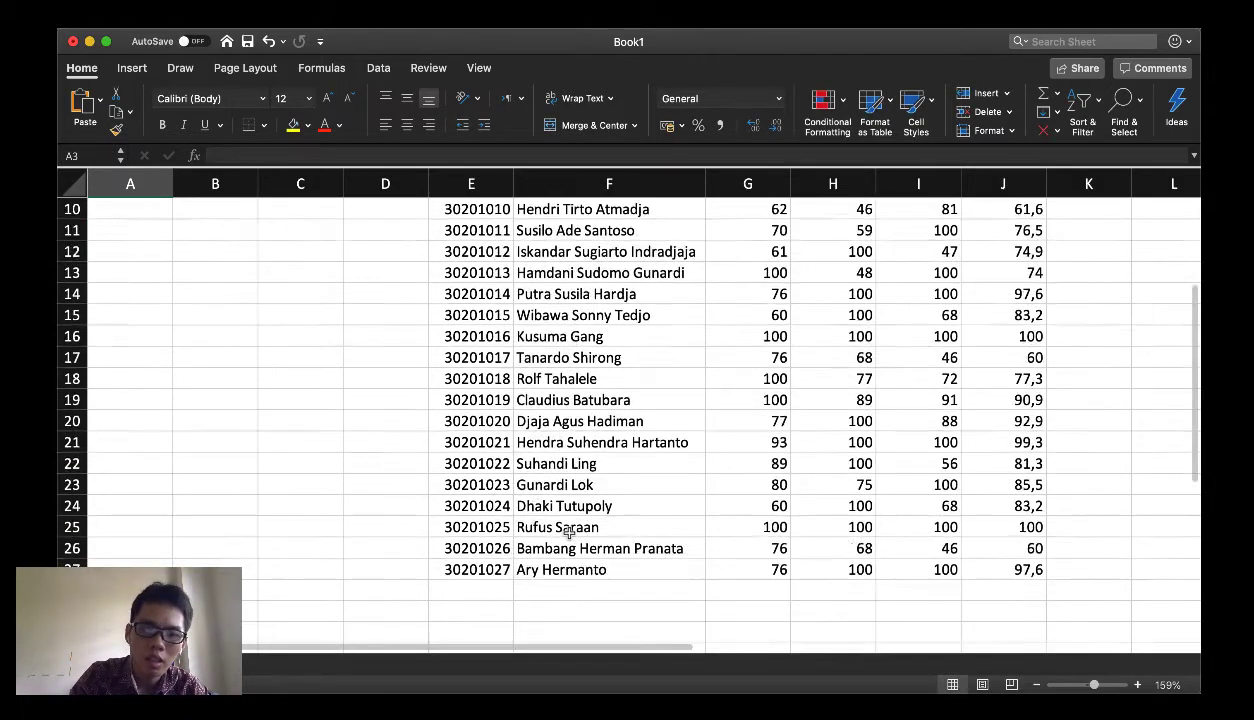
Inspect the VLOOKUP formula in B2, leave it as it is, and select the NIM in A2.
scroll(500, 596, "up", 3)
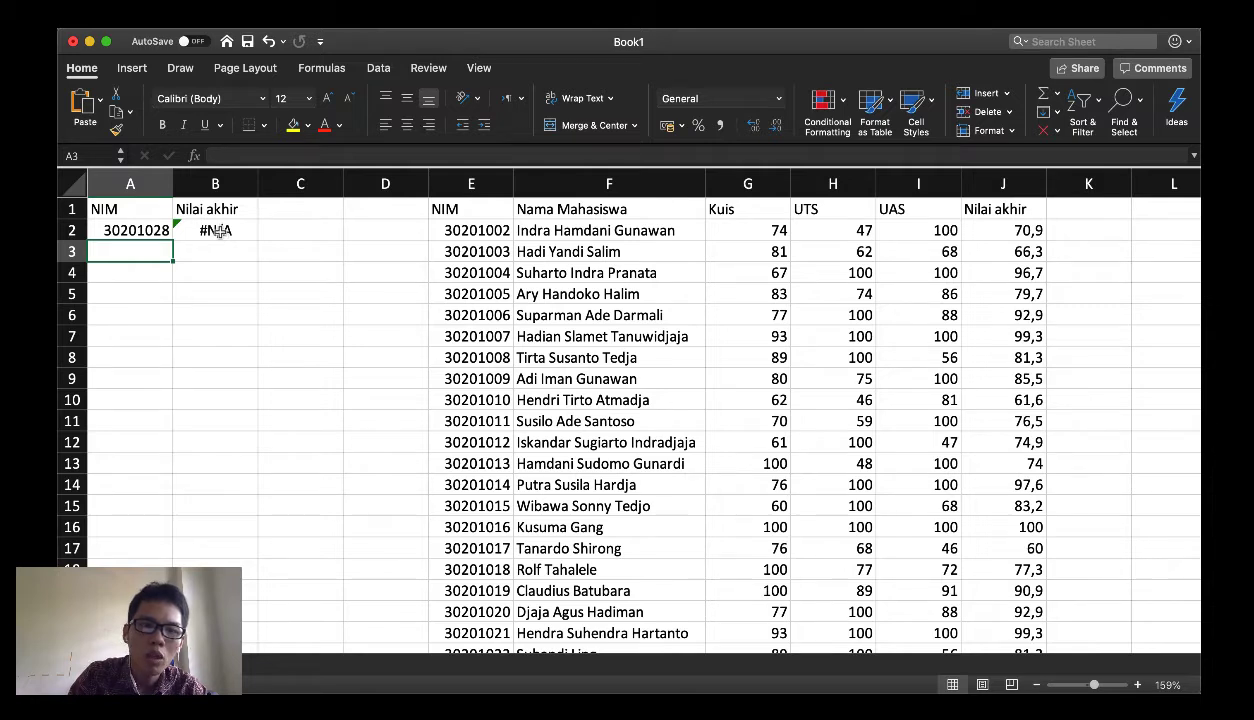
left_click(217, 230)
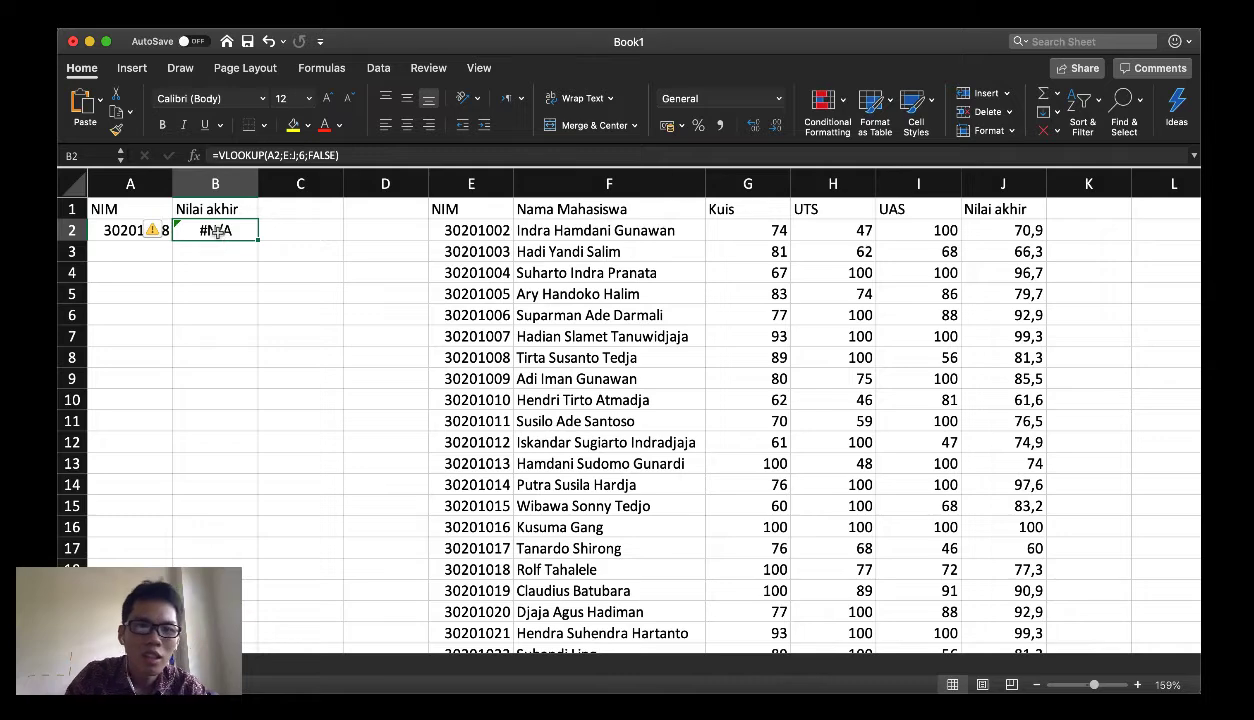
double_click(219, 230)
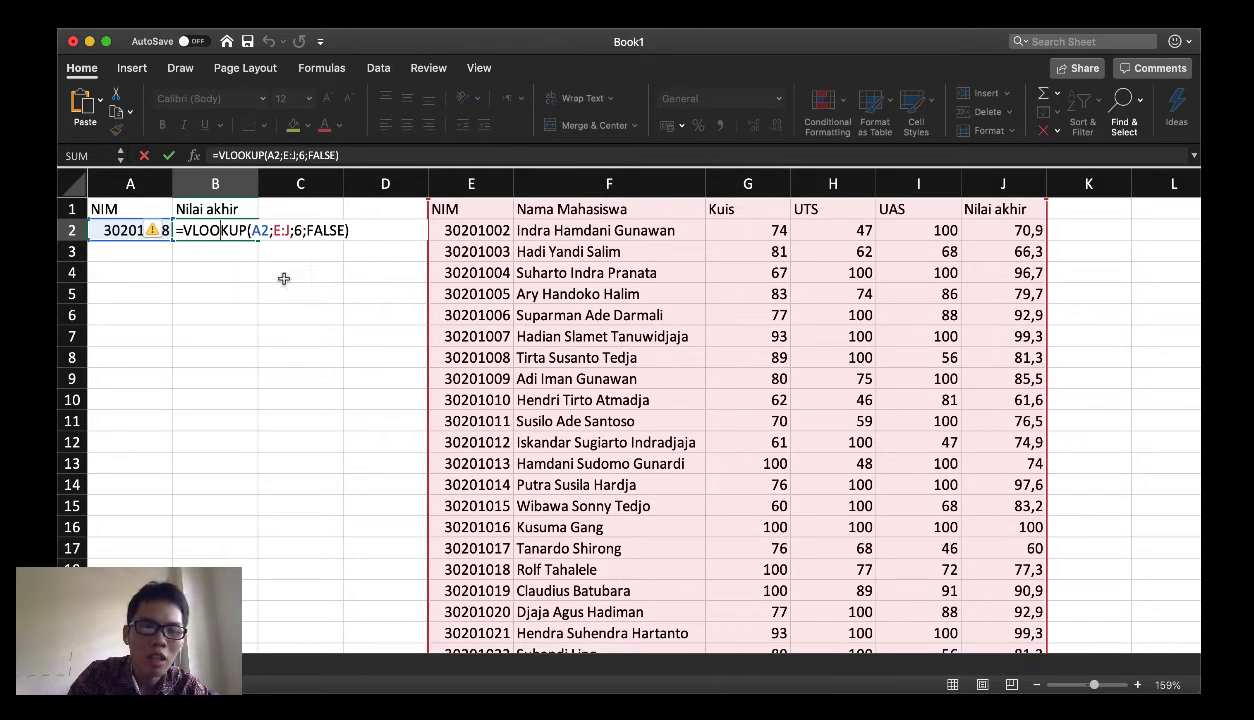
left_click(143, 252)
left_click(133, 229)
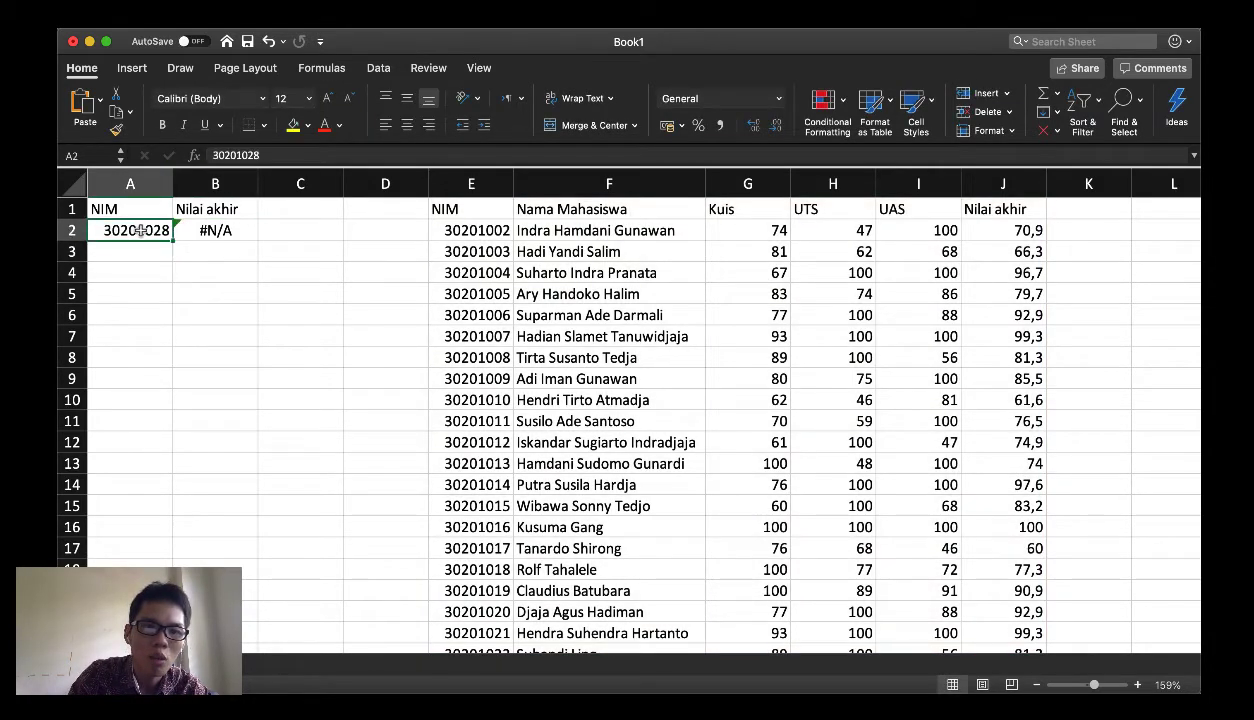
Change the range_lookup argument of the VLOOKUP formula in B2 to TRUE.
left_click(241, 232)
double_click(241, 232)
double_click(332, 230)
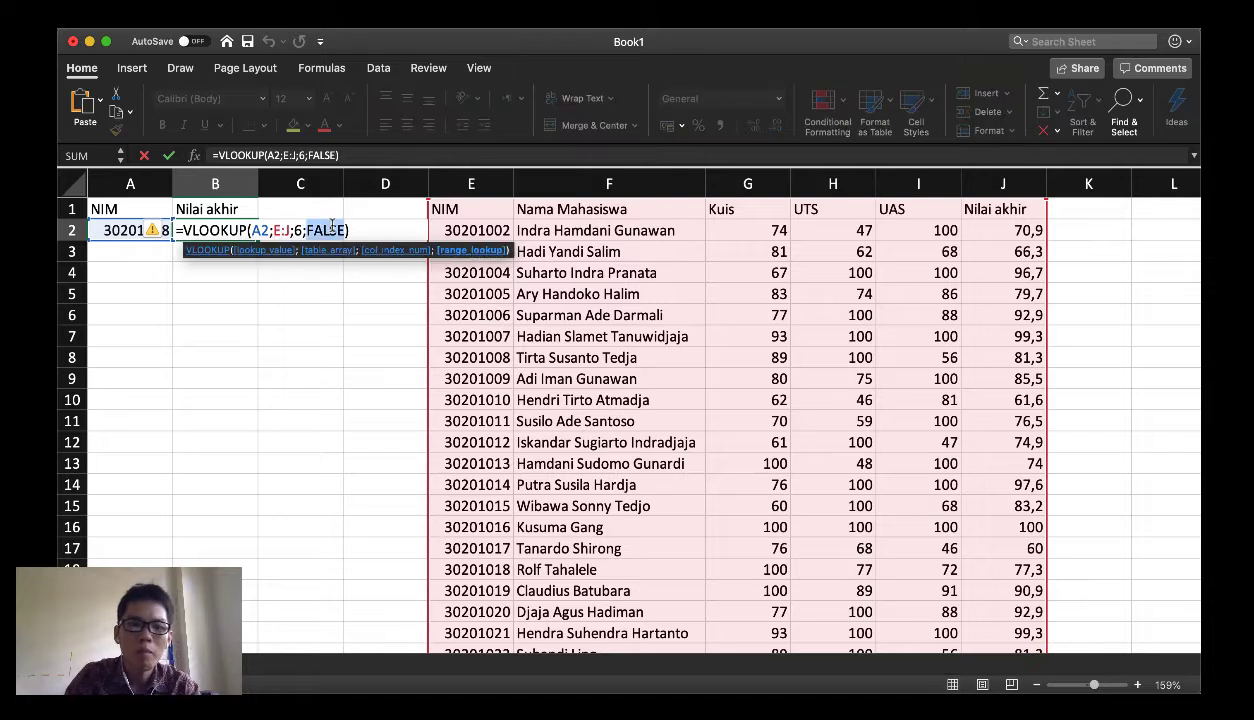
type("TRUE")
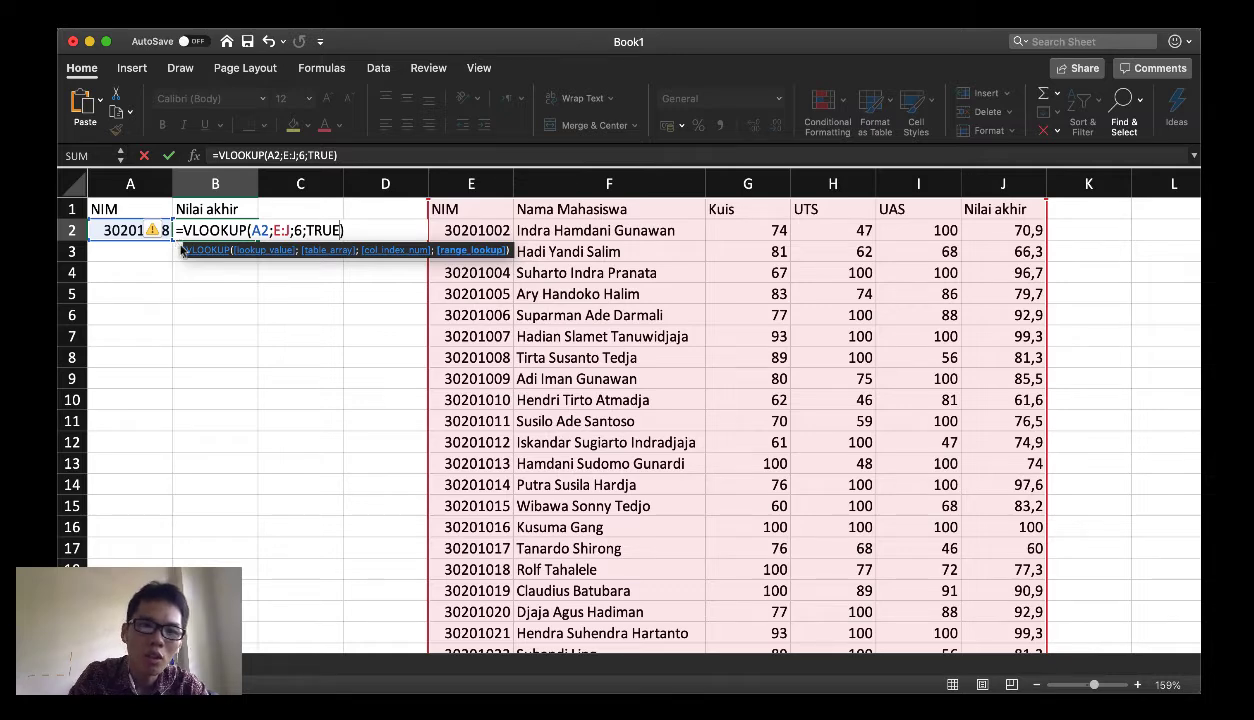
key("Return")
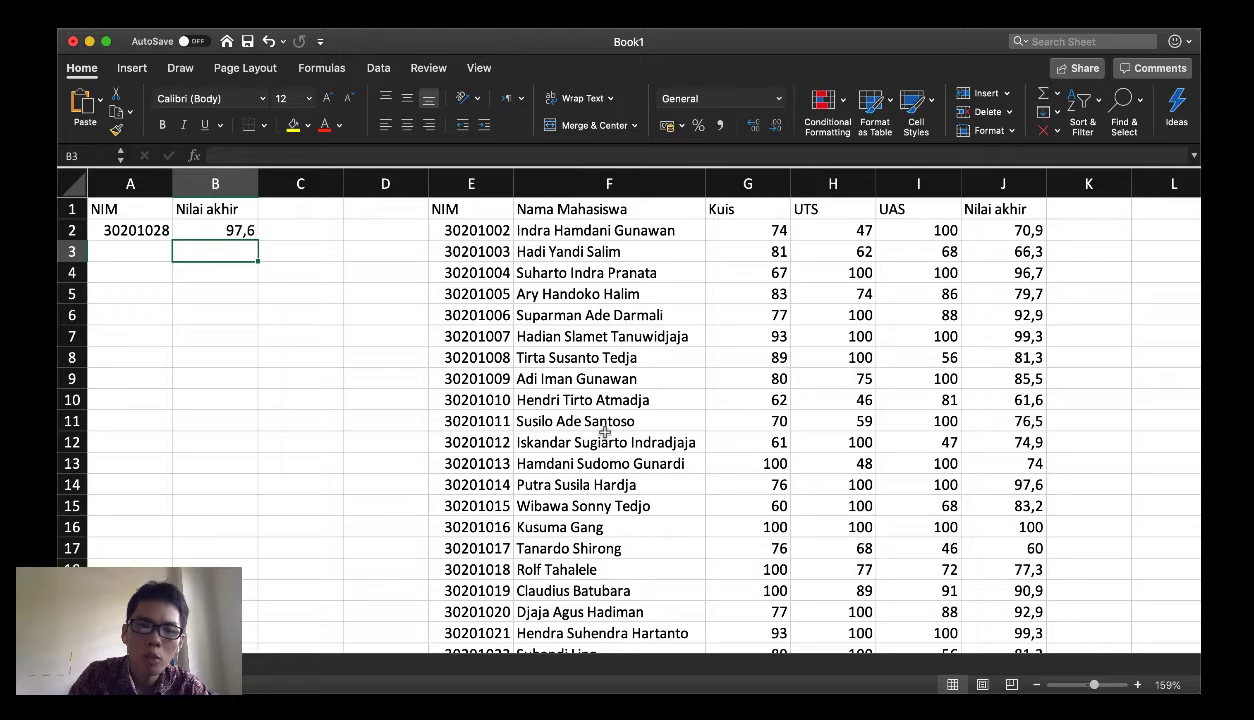
Compare the result in B2 with the NIM and Nilai akhir of the last student in row 27.
scroll(575, 460, "down", 5)
scroll(575, 460, "down", 1)
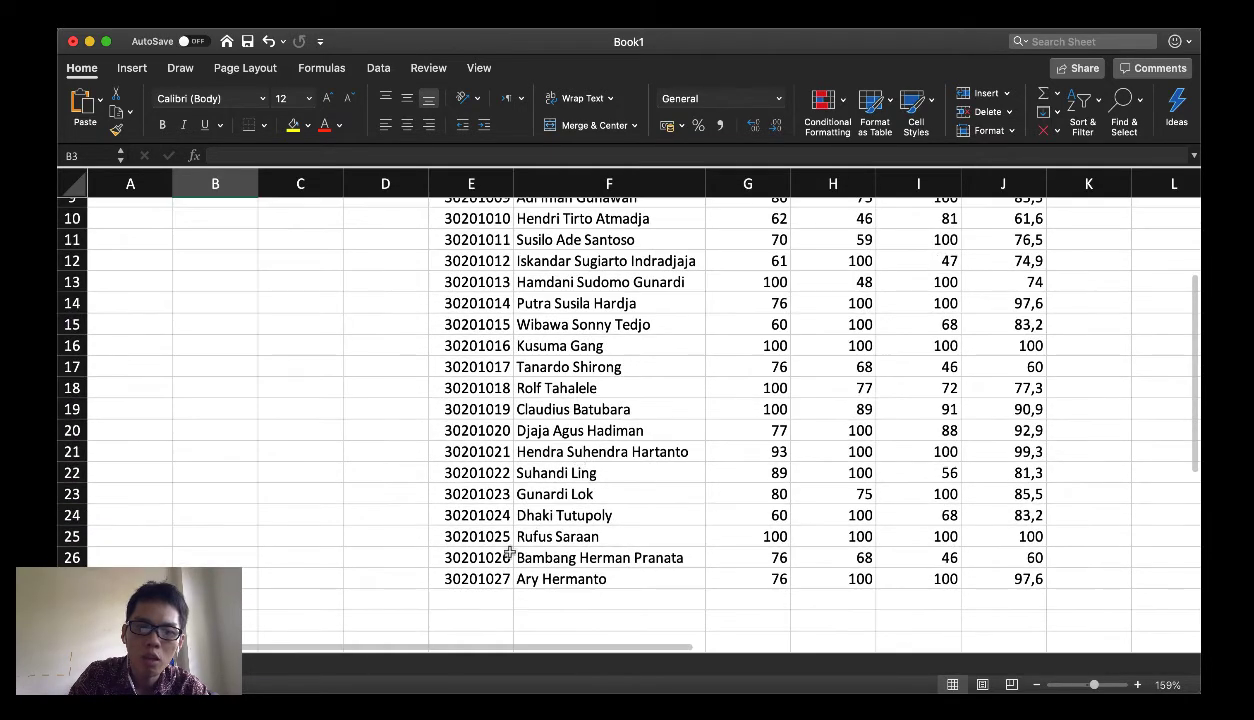
scroll(470, 555, "up", 5)
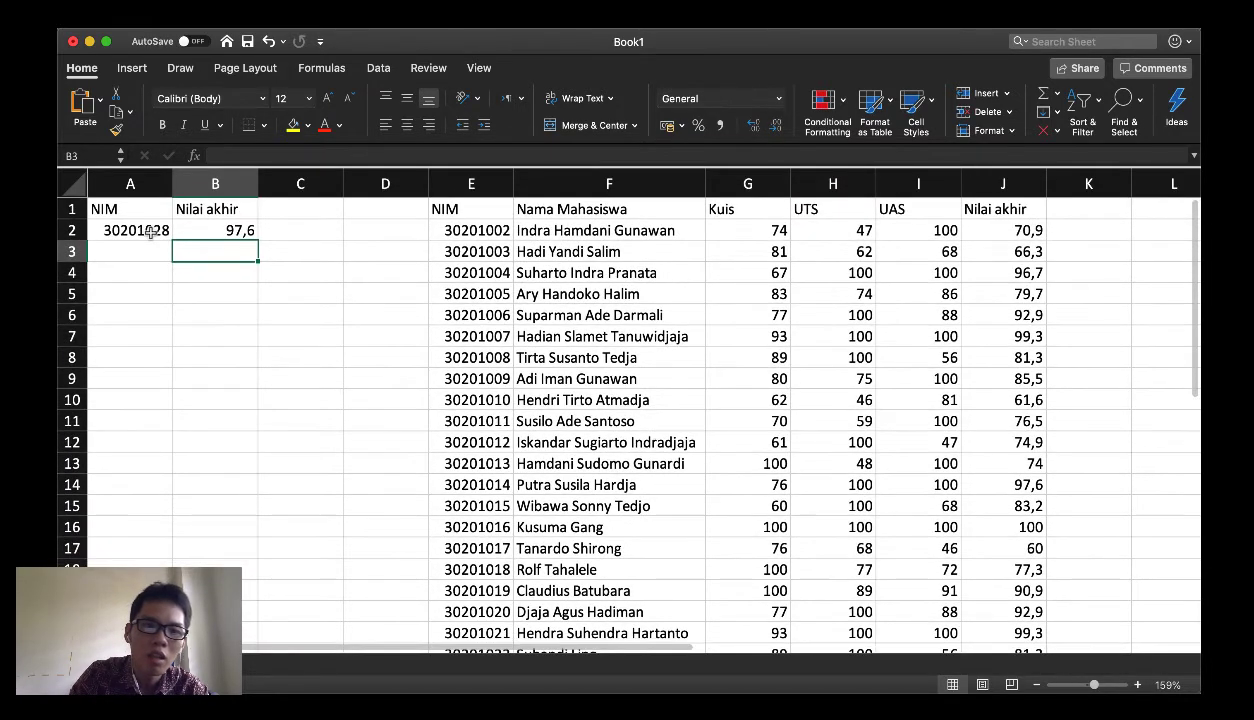
scroll(520, 595, "down", 6)
left_click(488, 513)
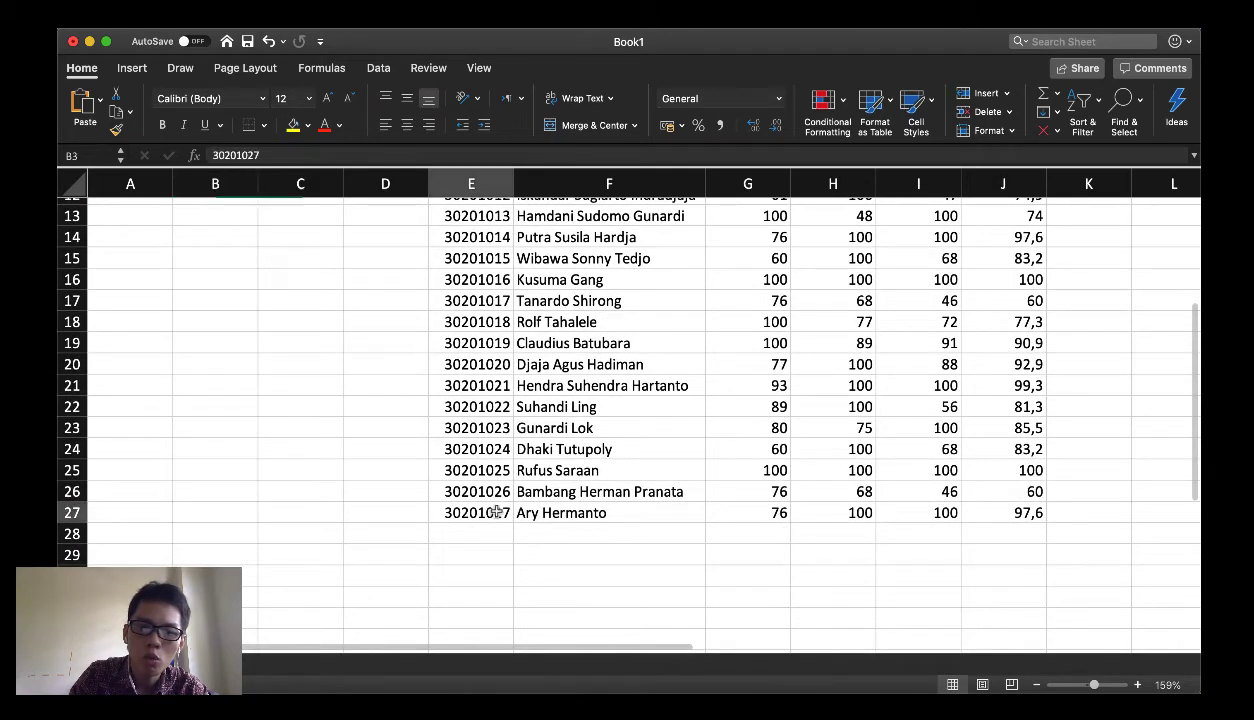
left_click(1030, 512)
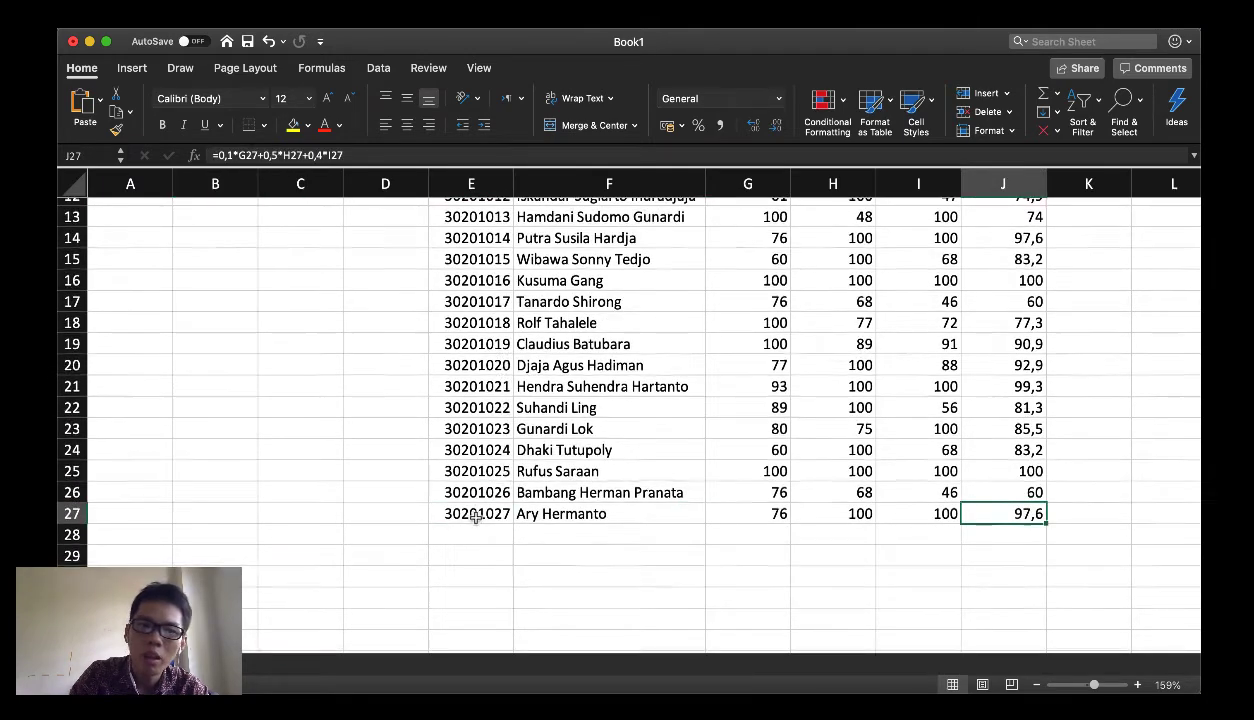
Review the range_lookup argument in the B2 formula and exit the cell without editing it.
scroll(477, 515, "up", 6)
left_click(208, 230)
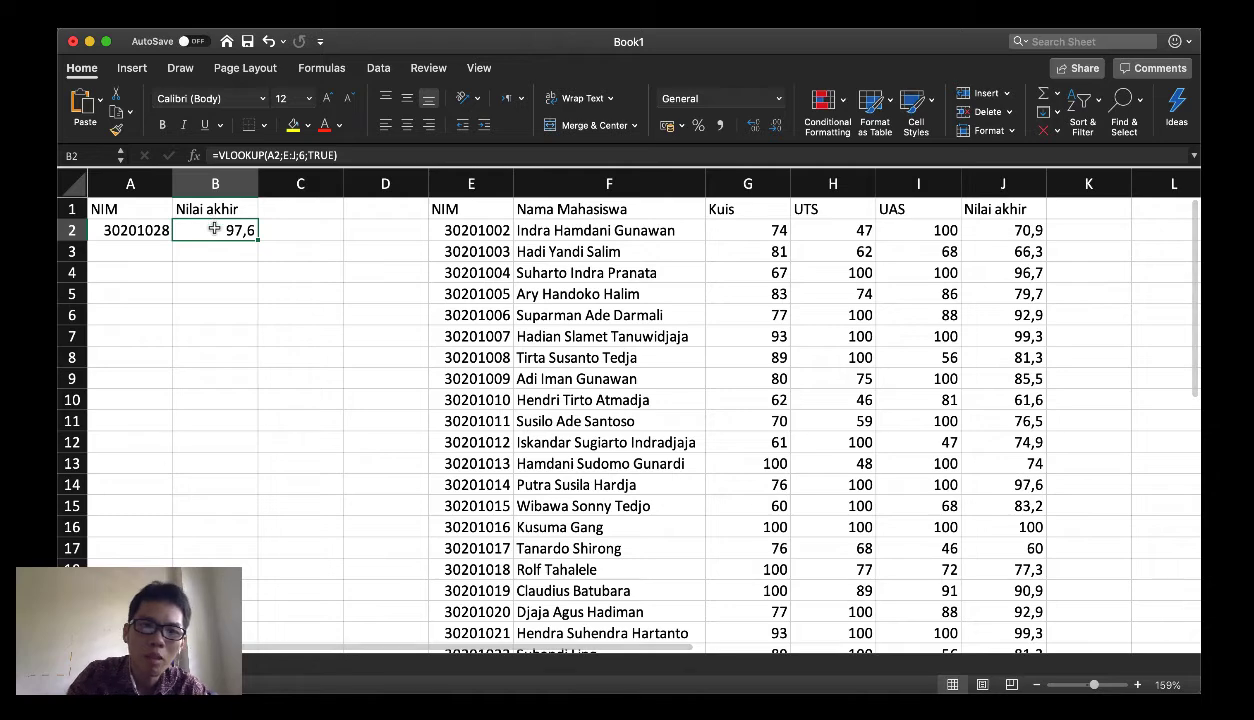
double_click(213, 230)
double_click(323, 230)
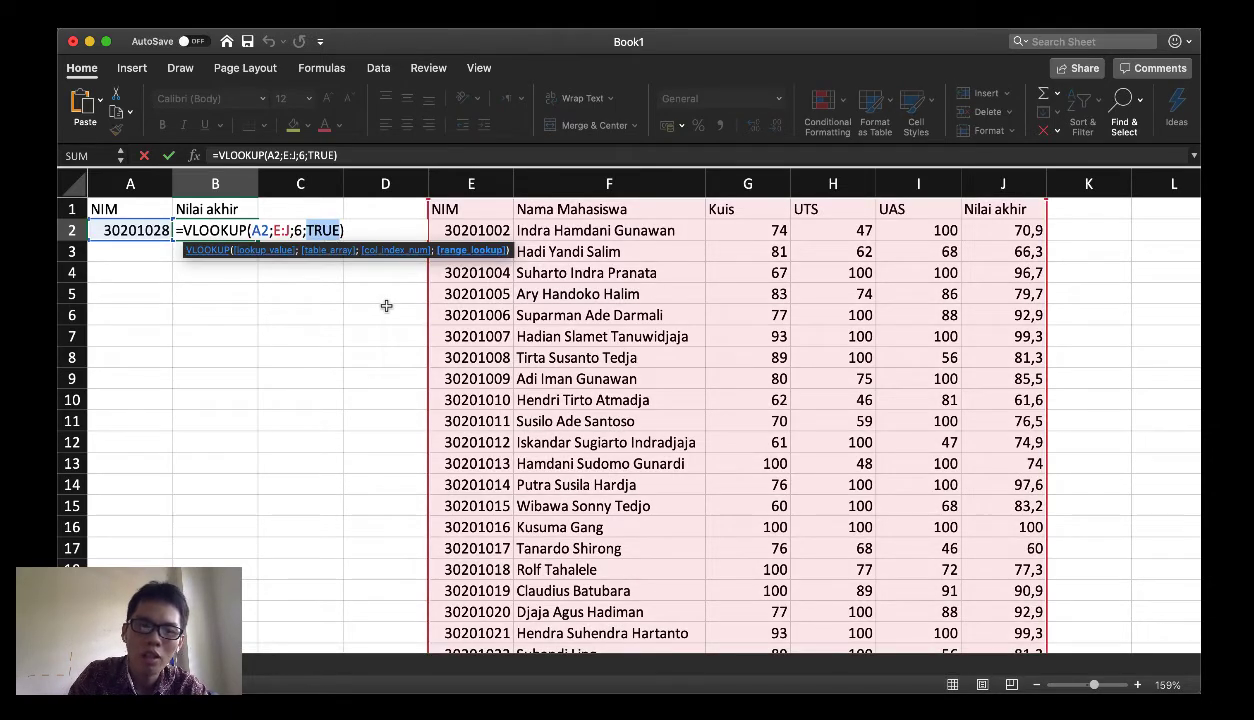
left_click(125, 270)
key("Escape")
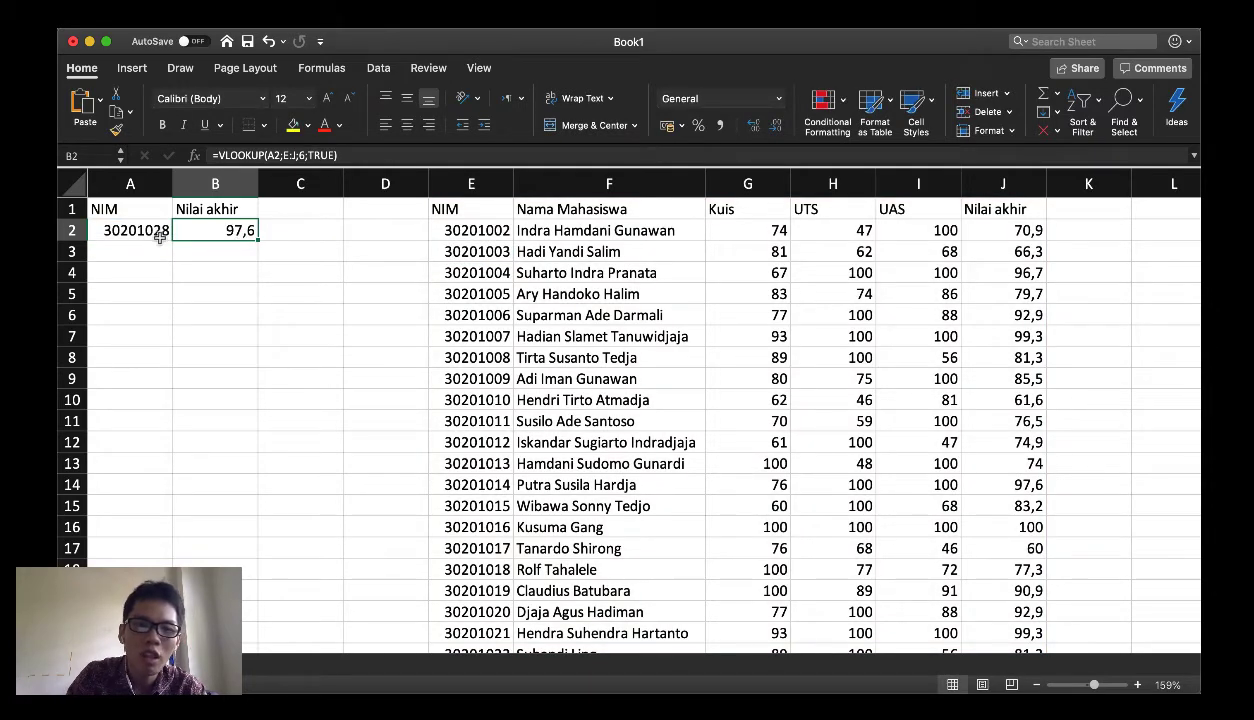
Set the range_lookup argument of the VLOOKUP formula in B2 to FALSE and select cell A3.
double_click(241, 231)
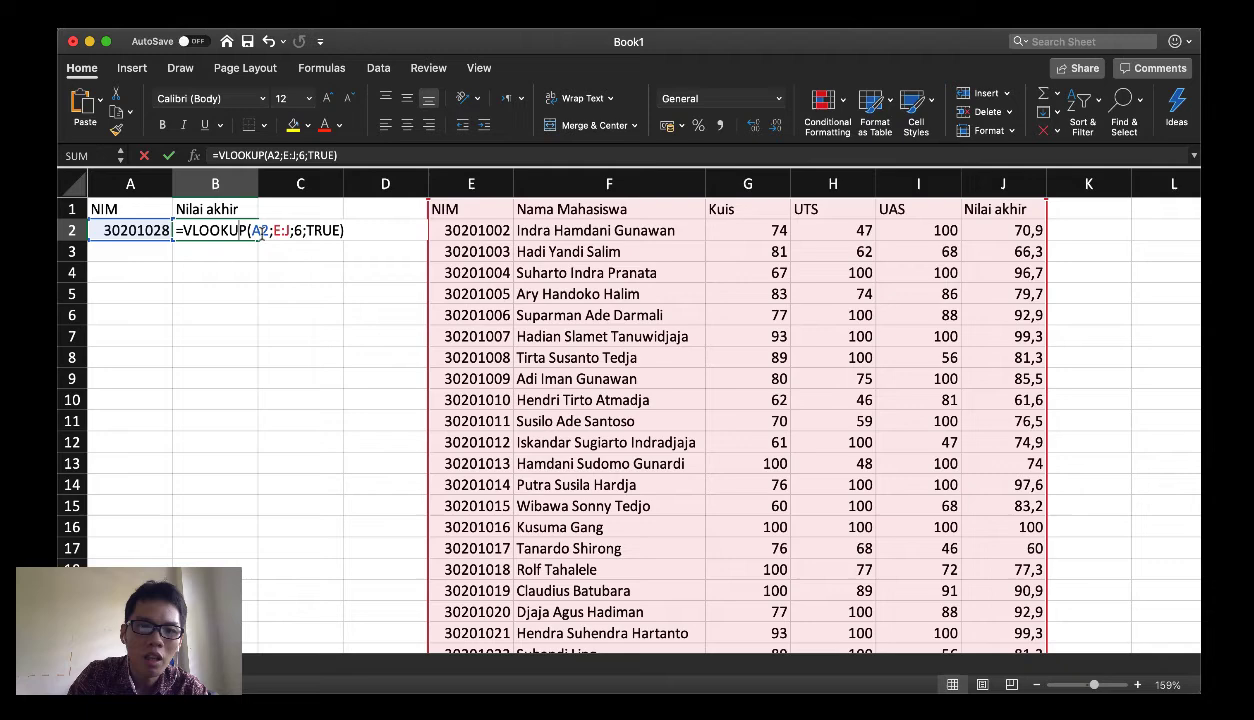
double_click(323, 230)
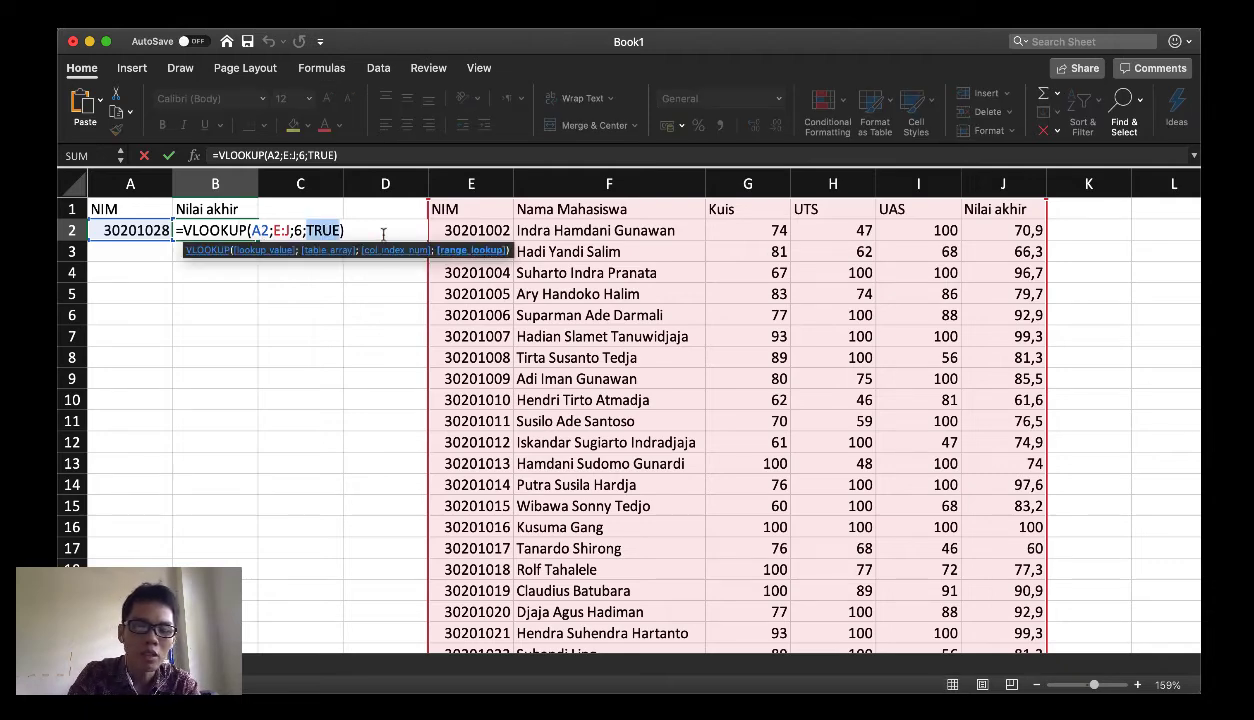
type("FAS")
key("BackSpace")
type("LSE")
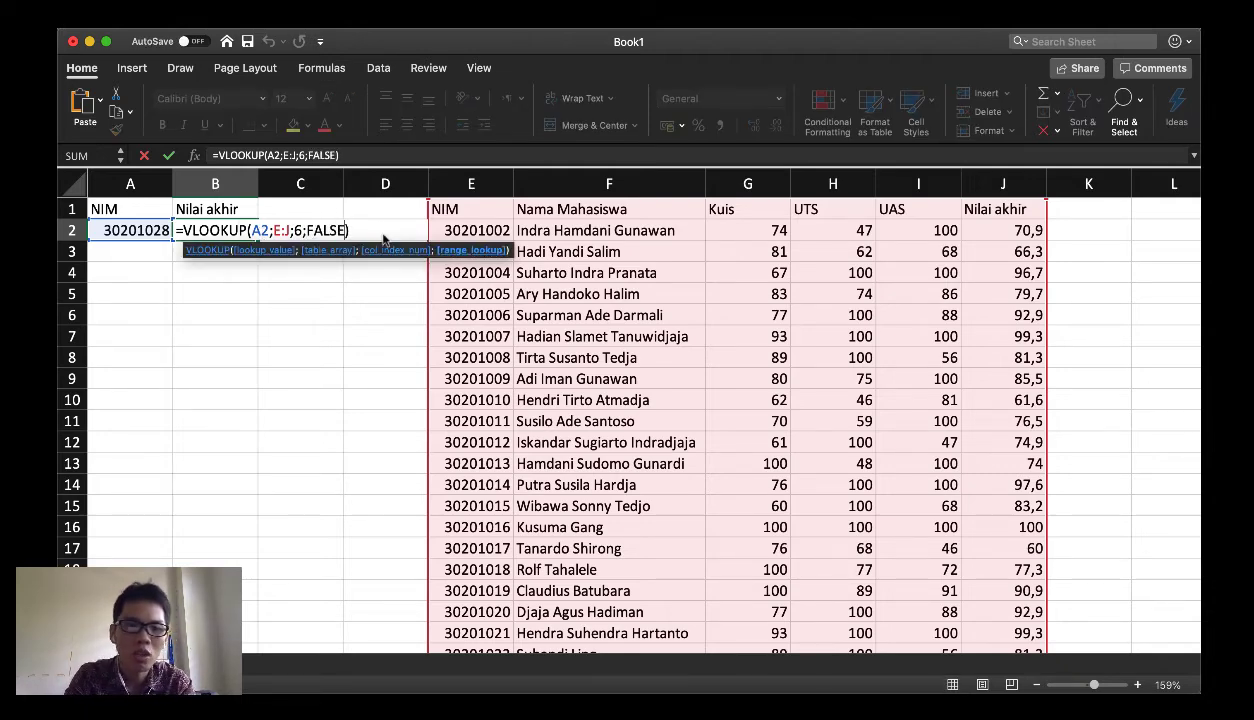
key("Return")
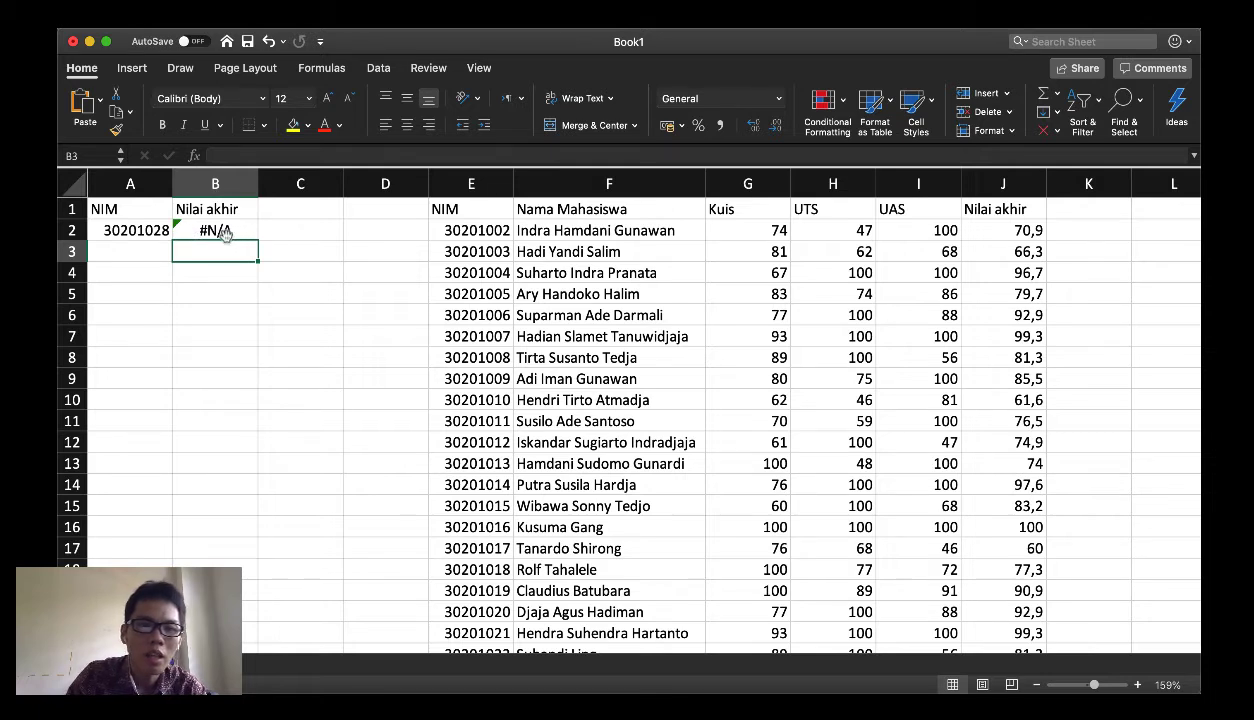
left_click(138, 251)
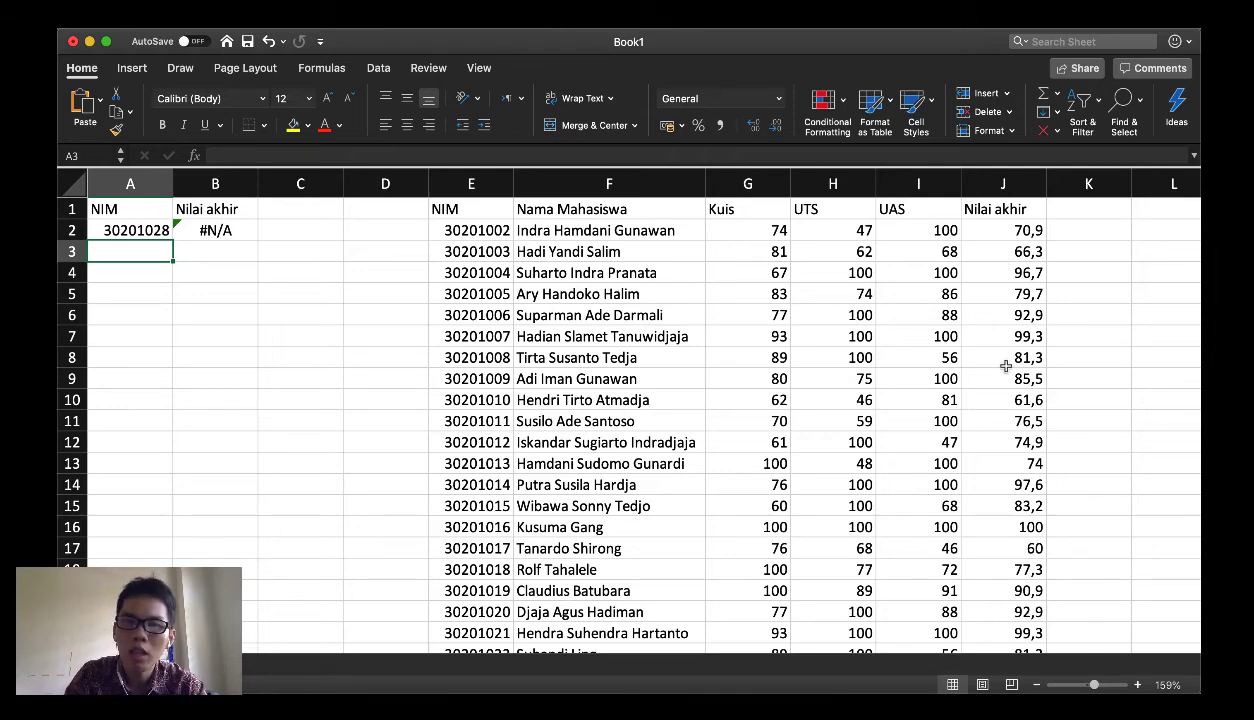
scroll(998, 474, "right", 1)
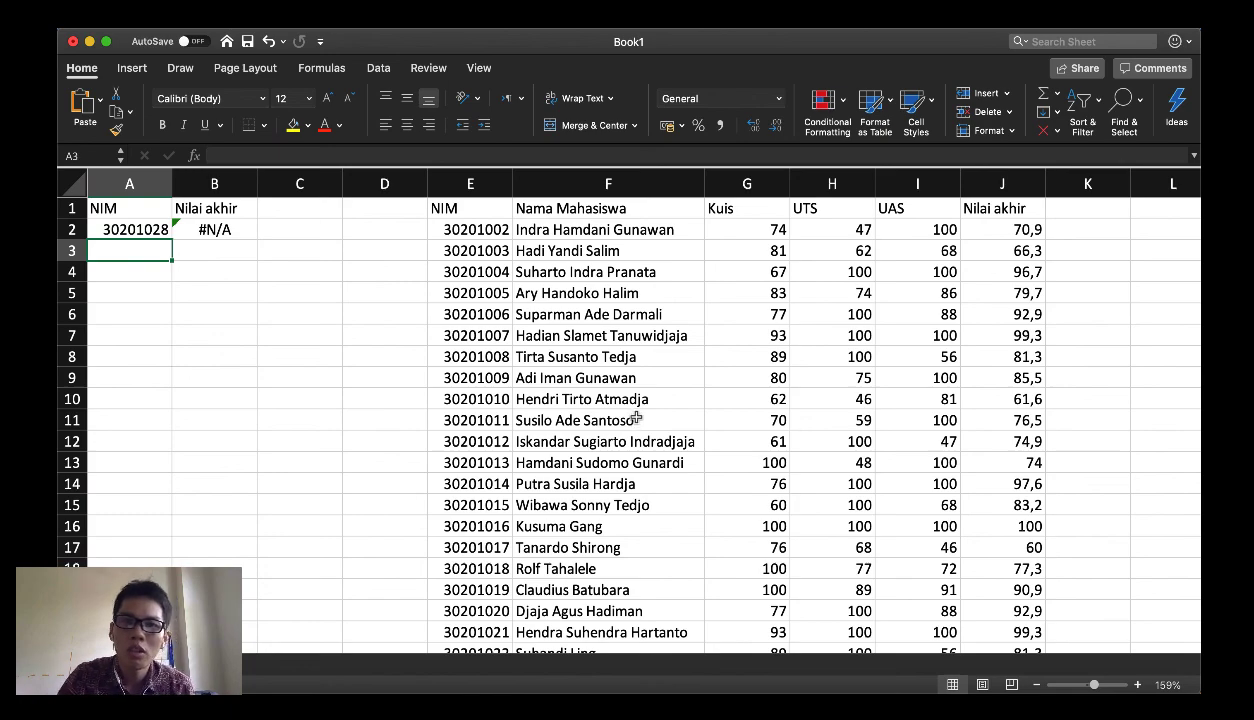
left_click(608, 183)
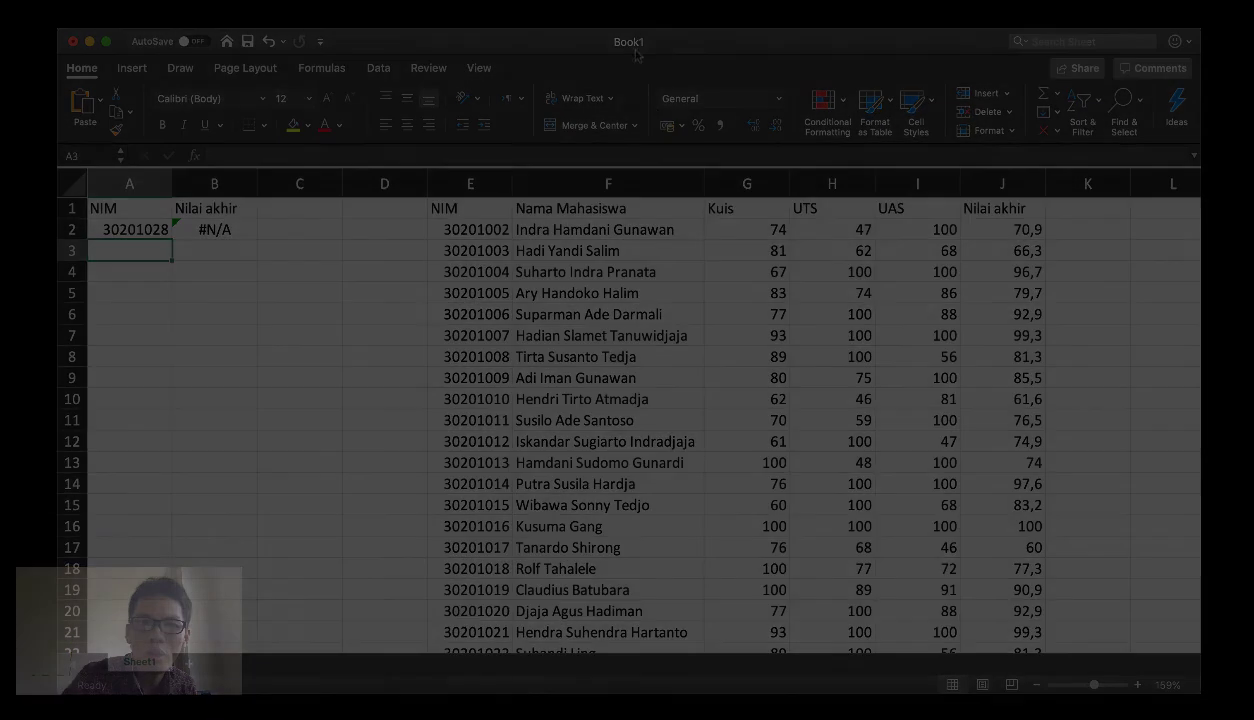